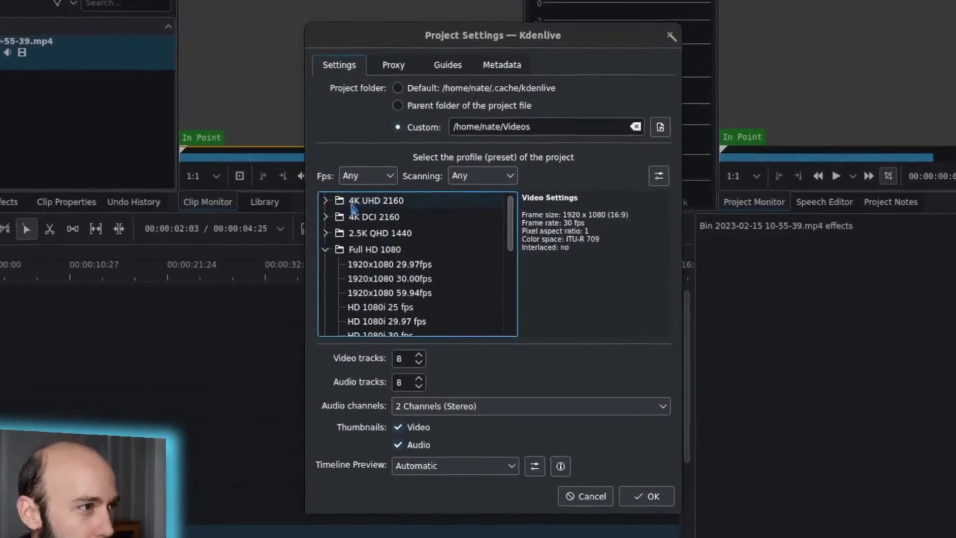
pyautogui.scroll(-5, 352, 208)
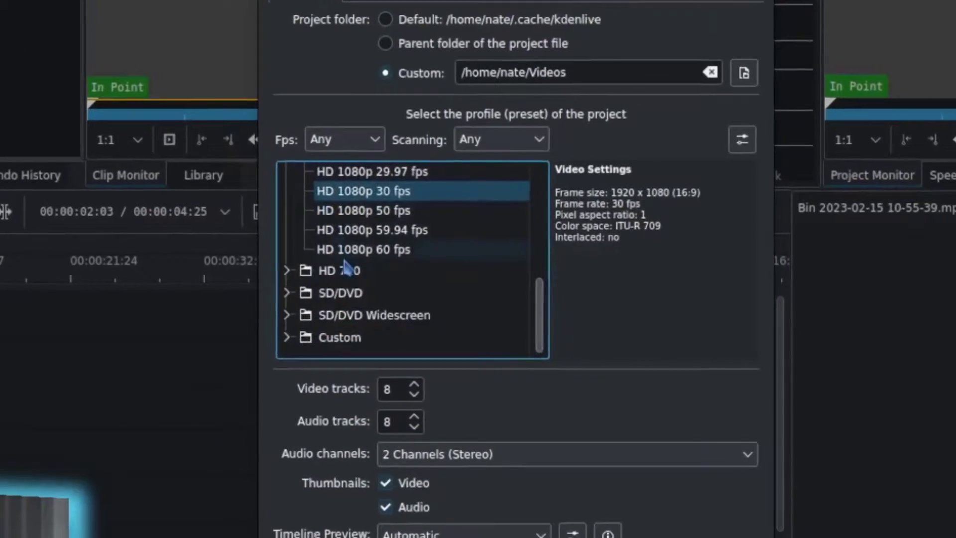
pyautogui.scroll(5, 347, 269)
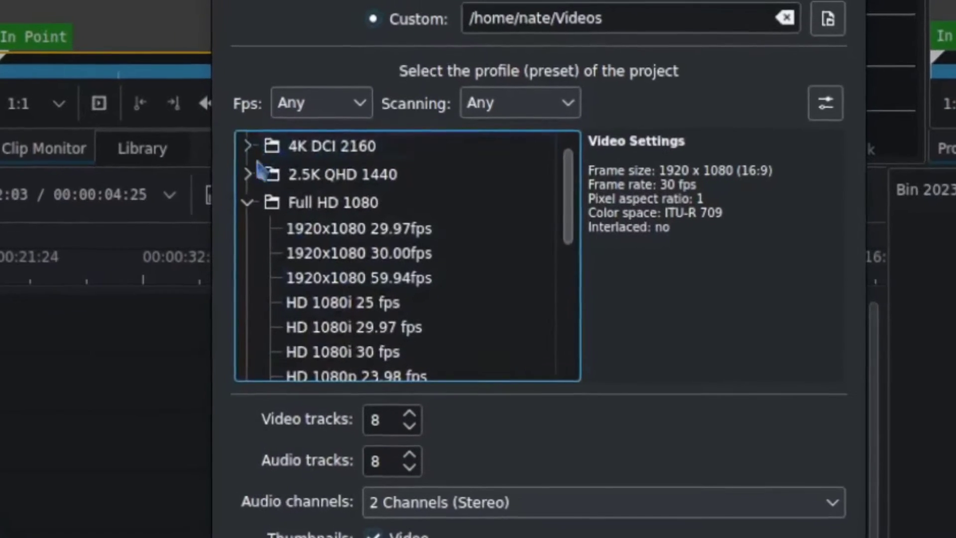
pyautogui.scroll(-3, 403, 238)
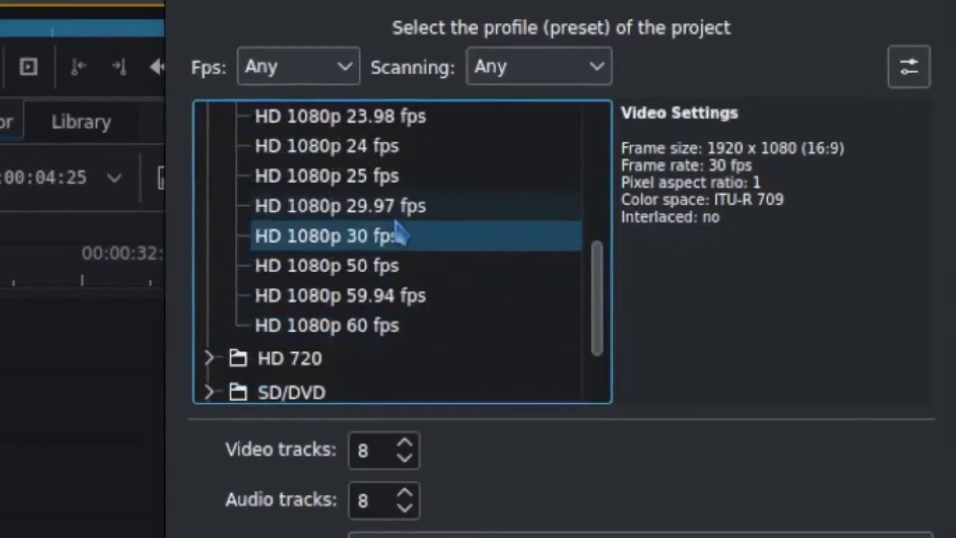
pyautogui.scroll(-1, 399, 234)
pyautogui.click(189, 378)
pyautogui.scroll(-2, 545, 251)
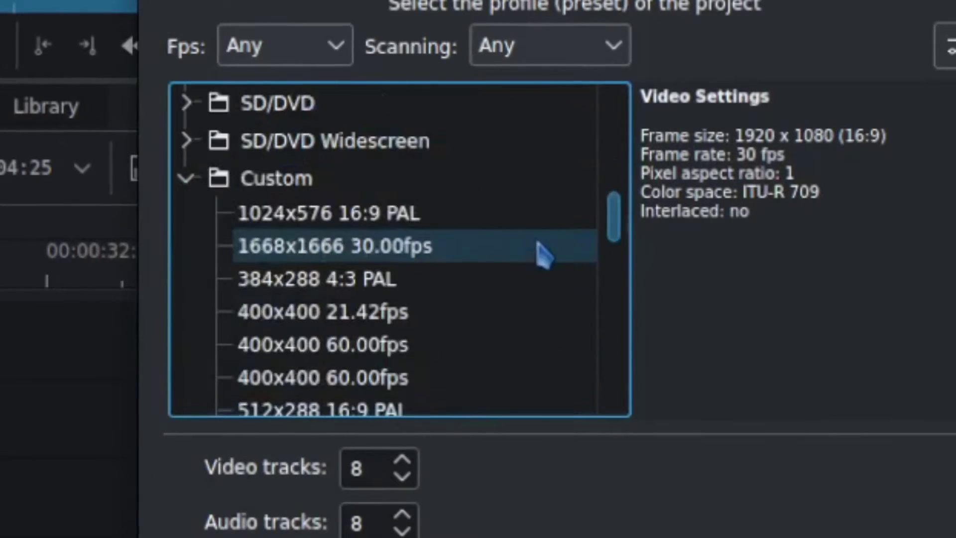
pyautogui.scroll(-1, 543, 258)
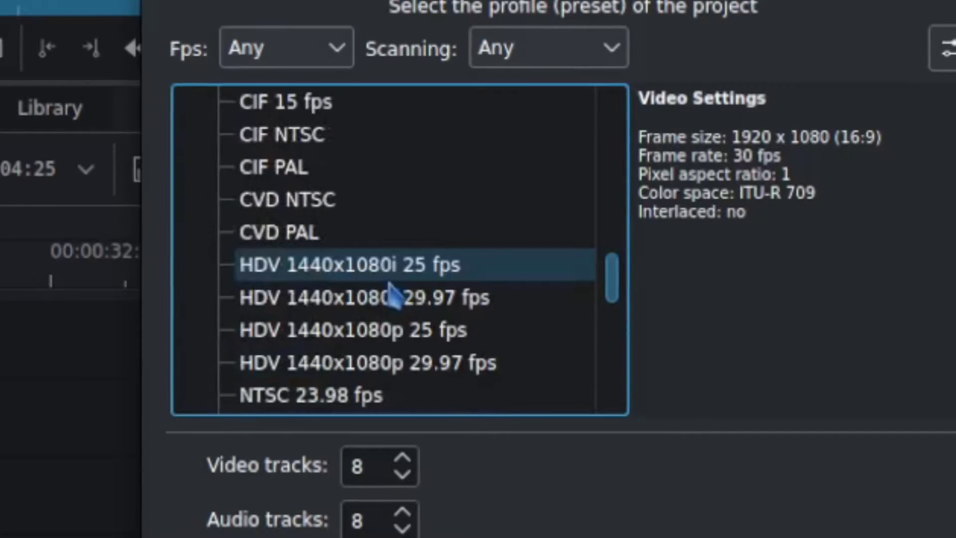
pyautogui.scroll(-1, 373, 320)
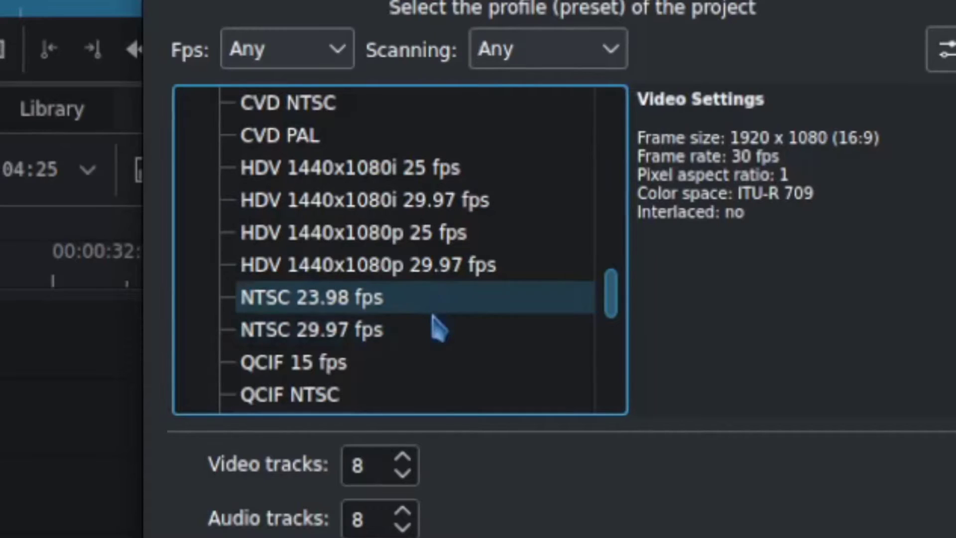
pyautogui.scroll(-4, 457, 339)
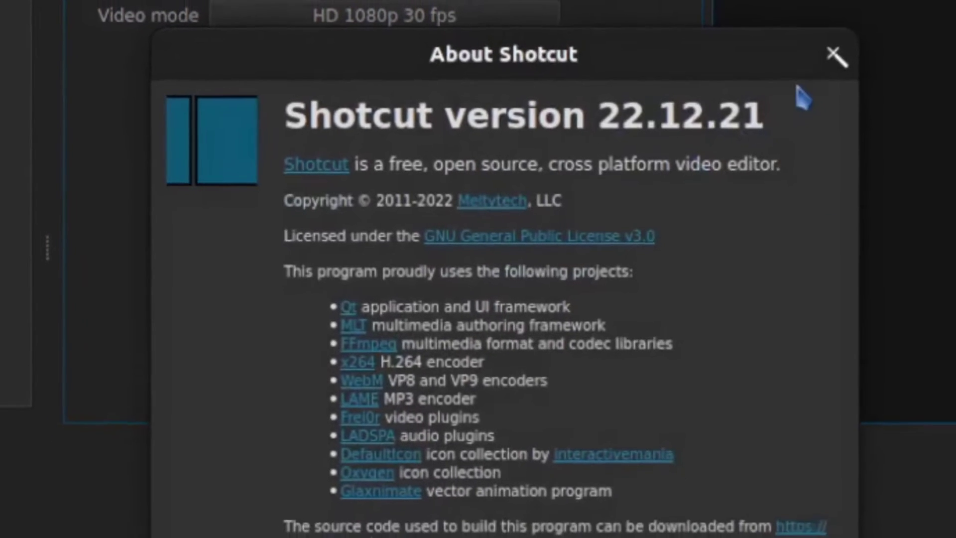
pyautogui.click(865, 39)
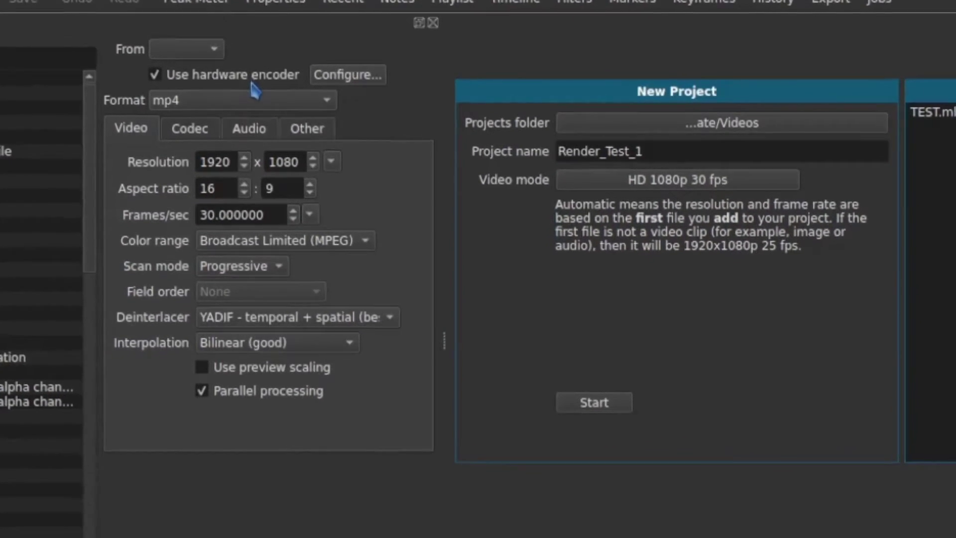
# - Open the hardware encoder configuration for the mp4 export in Shotcut
pyautogui.click(356, 76)
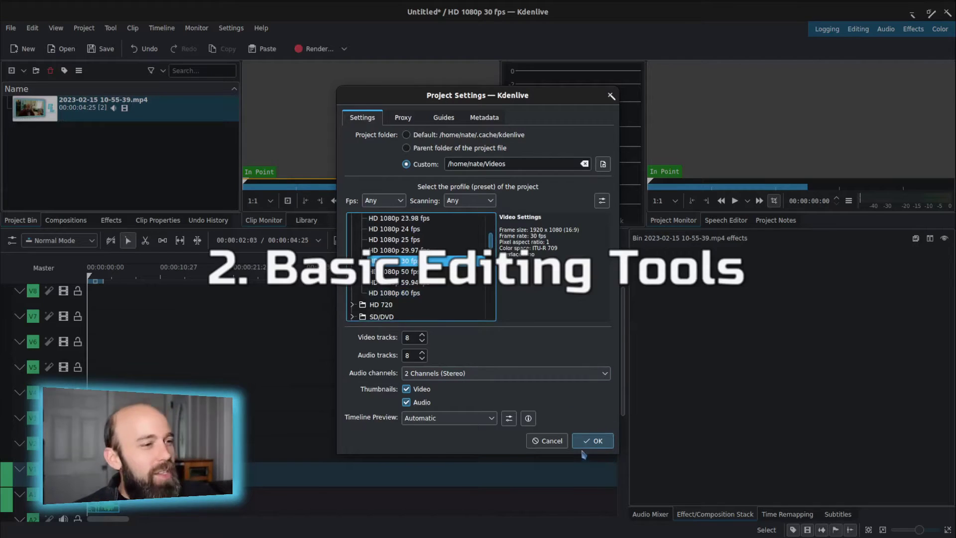
pyautogui.click(583, 446)
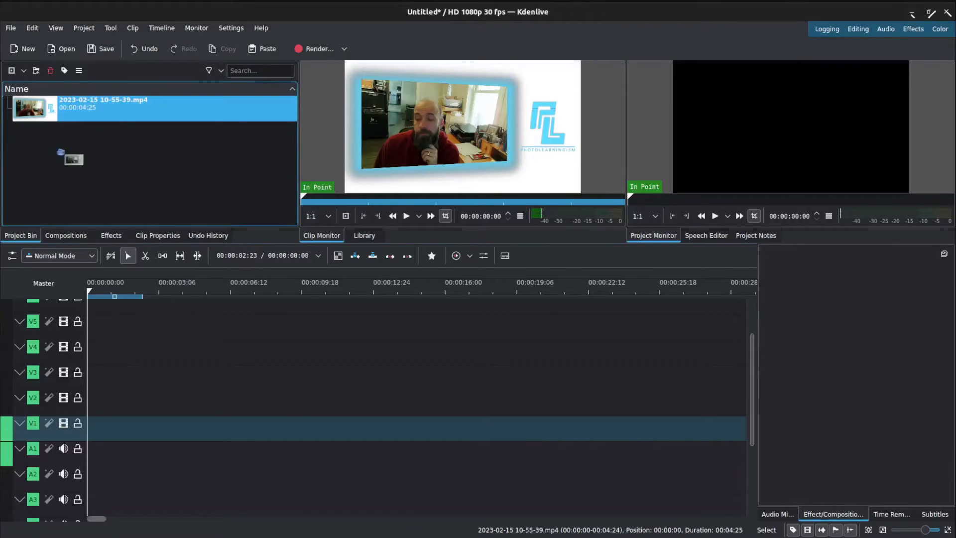
# - Place the bin clip on V1/A1 and razor-cut it near 00:00:02:15
pyautogui.moveTo(61, 152); pyautogui.dragTo(98, 434)
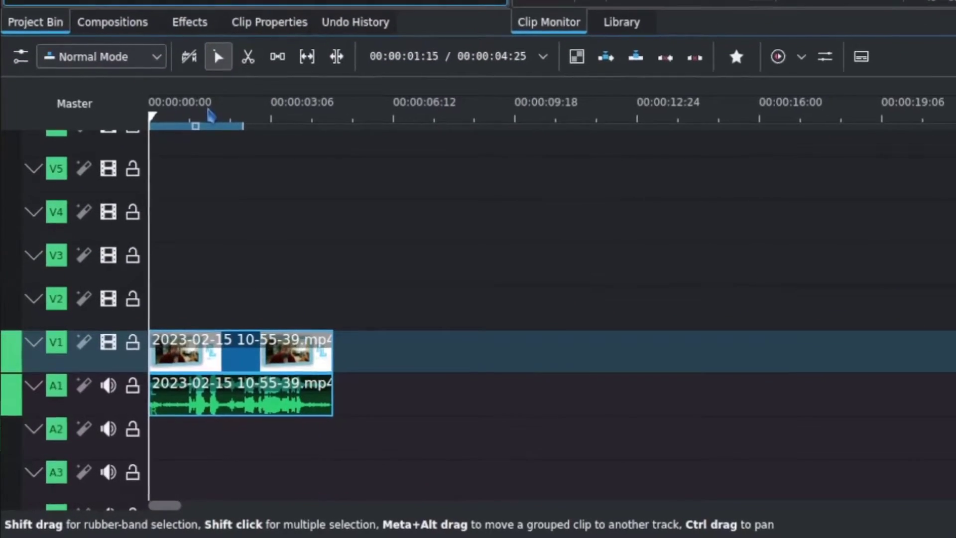
pyautogui.click(241, 118)
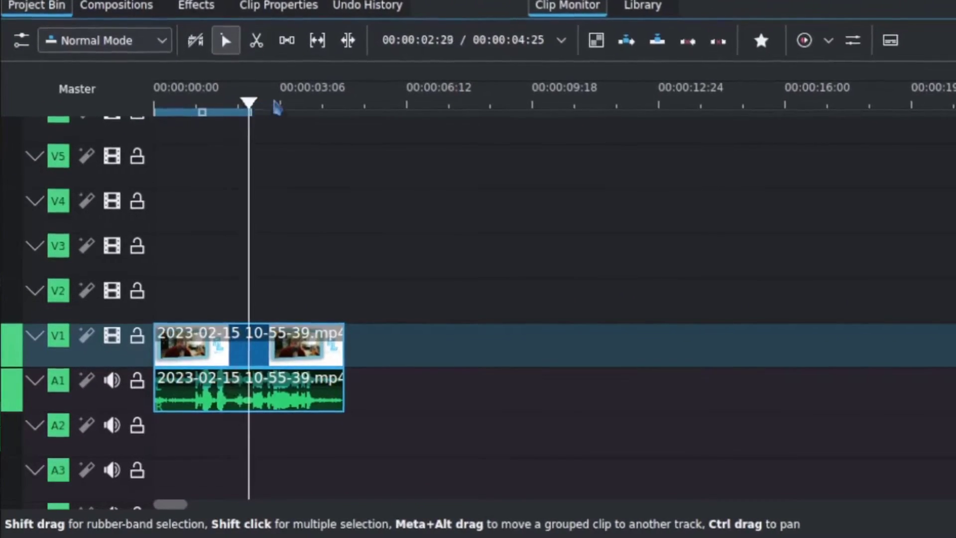
pyautogui.press('x')
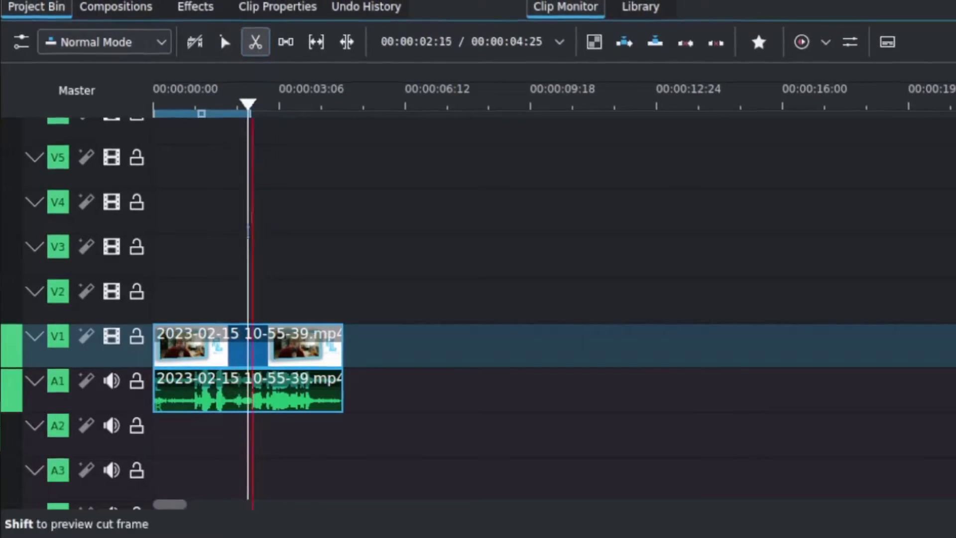
pyautogui.click(251, 214)
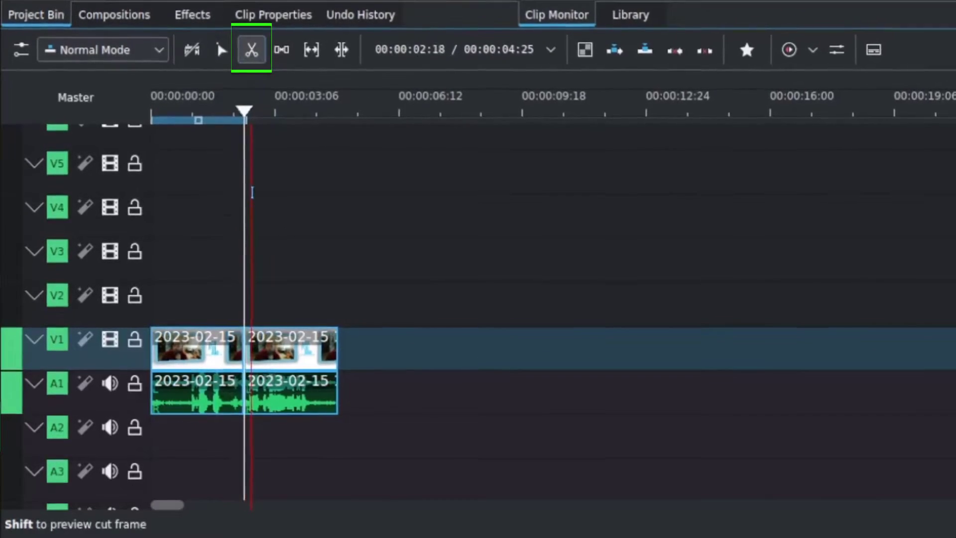
# - Slide the second piece back against the first and set the playhead to 00:00:03:16
pyautogui.click(221, 50)
pyautogui.click(299, 349)
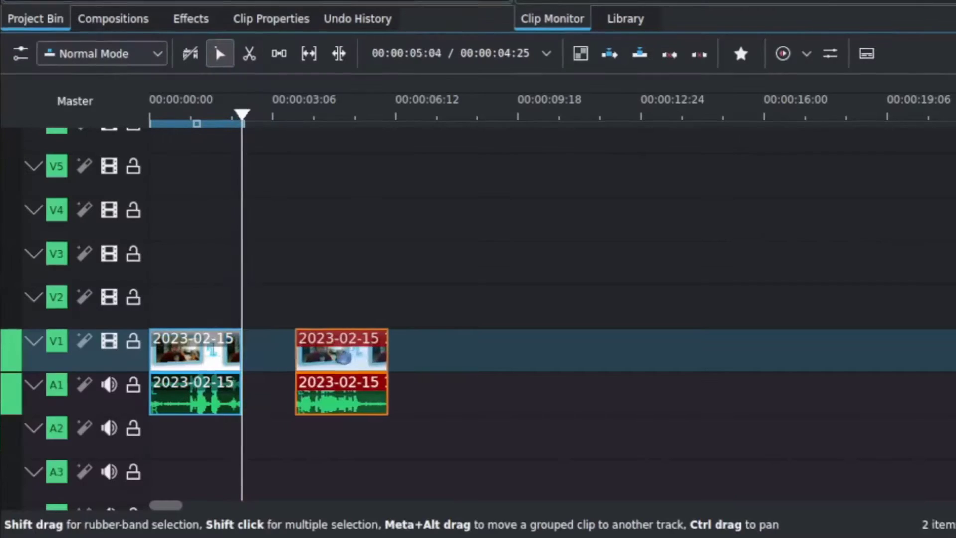
pyautogui.moveTo(356, 349); pyautogui.dragTo(304, 348)
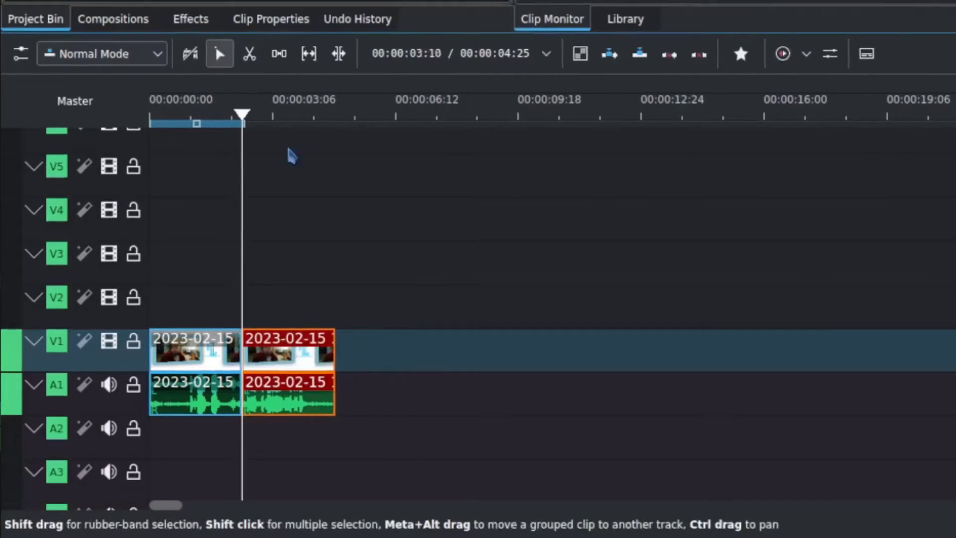
pyautogui.moveTo(250, 120); pyautogui.dragTo(302, 119)
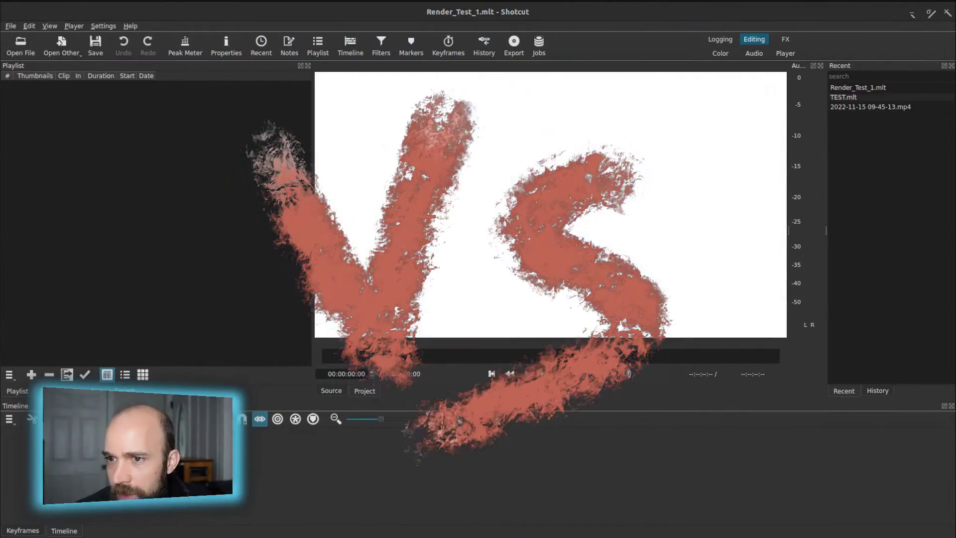
# - Add the video to the playlist and V1, then drag the second piece right to leave a gap
pyautogui.moveTo(331, 111); pyautogui.dragTo(138, 184)
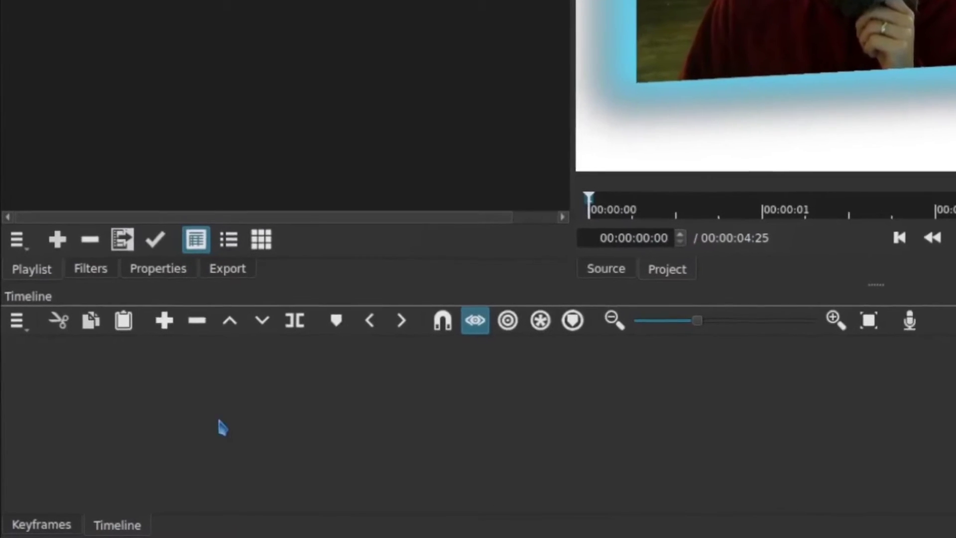
pyautogui.press('a')
pyautogui.click(196, 343)
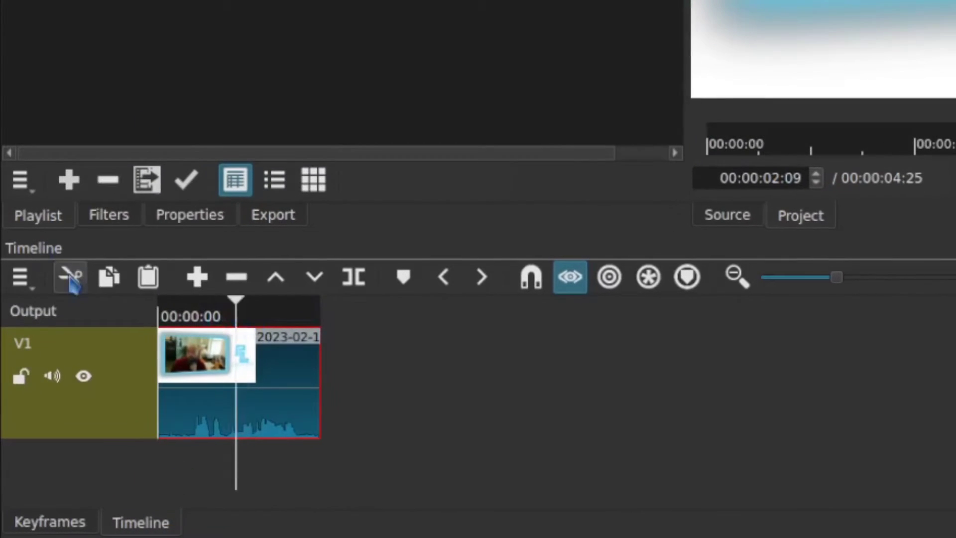
pyautogui.click(71, 280)
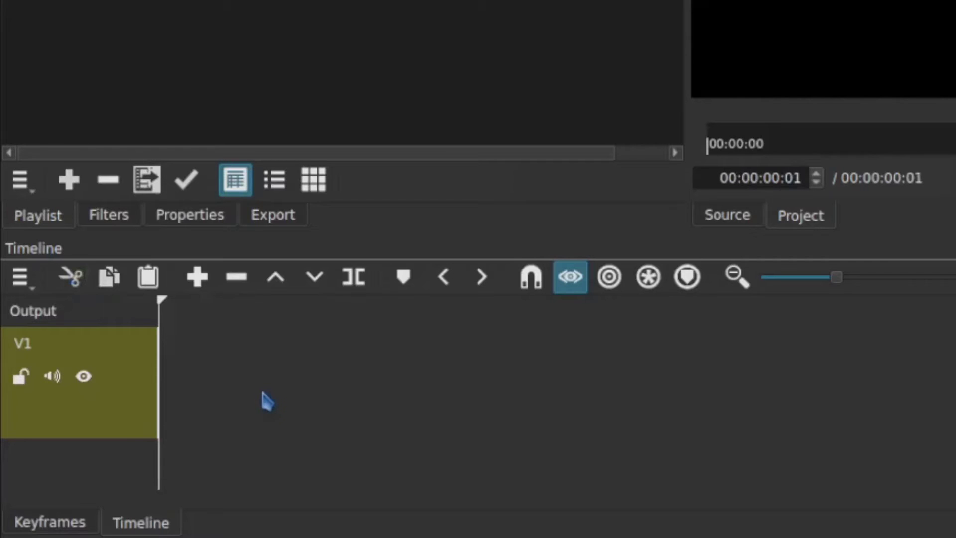
pyautogui.hotkey('ctrl', 'v')
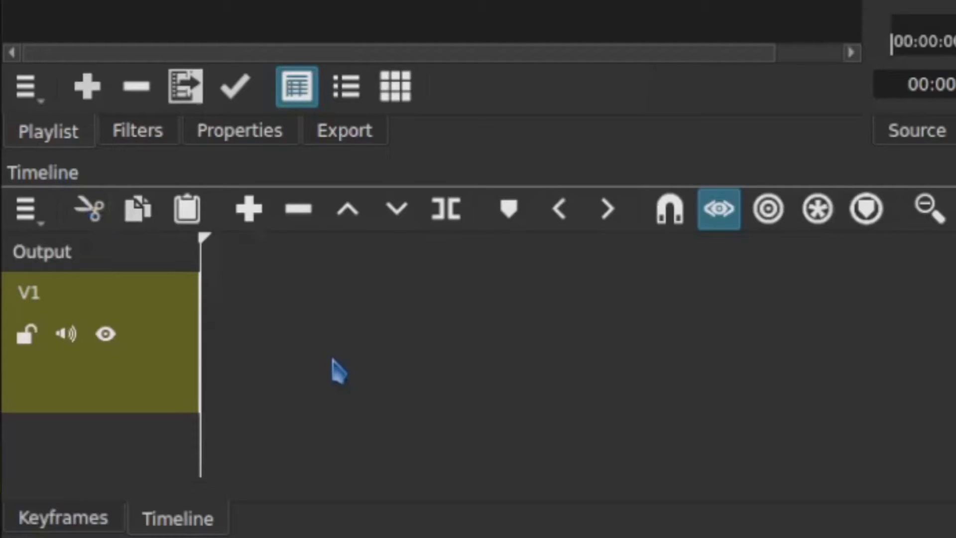
pyautogui.press('a')
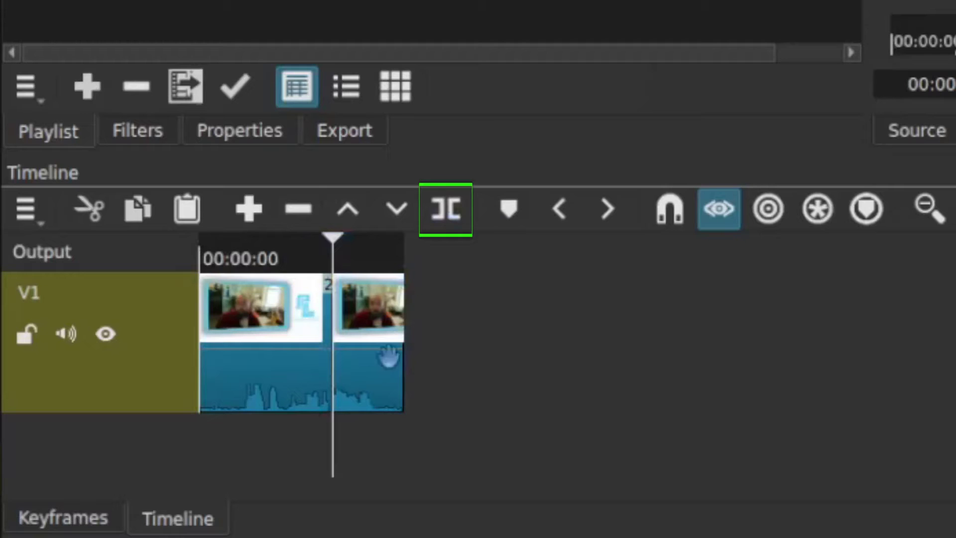
pyautogui.moveTo(380, 311); pyautogui.dragTo(398, 333)
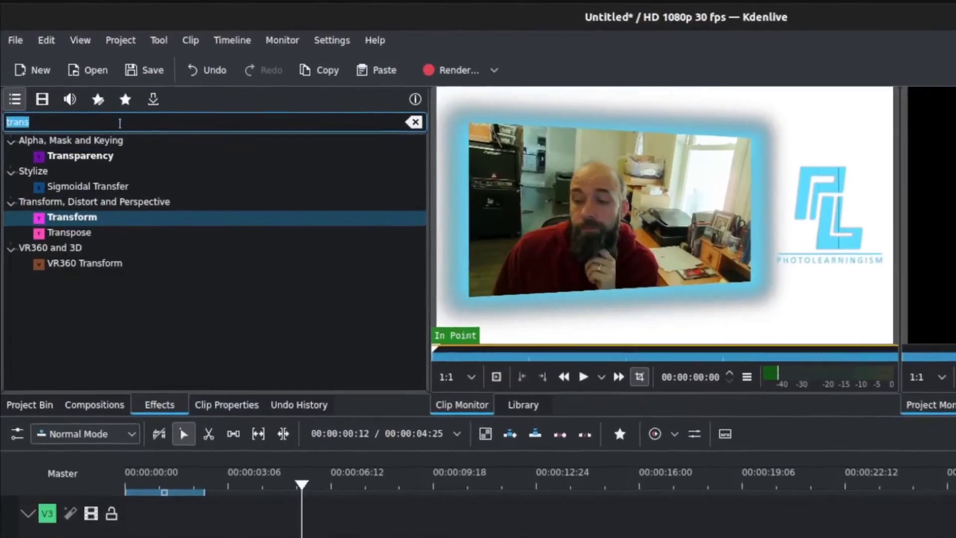
# - Filter Kdenlive's effects list by 'trans' and select Transform
pyautogui.click(107, 114)
pyautogui.press('BackSpace')
pyautogui.press('BackSpace')
pyautogui.press('BackSpace')
pyautogui.press('BackSpace')
pyautogui.press('BackSpace')
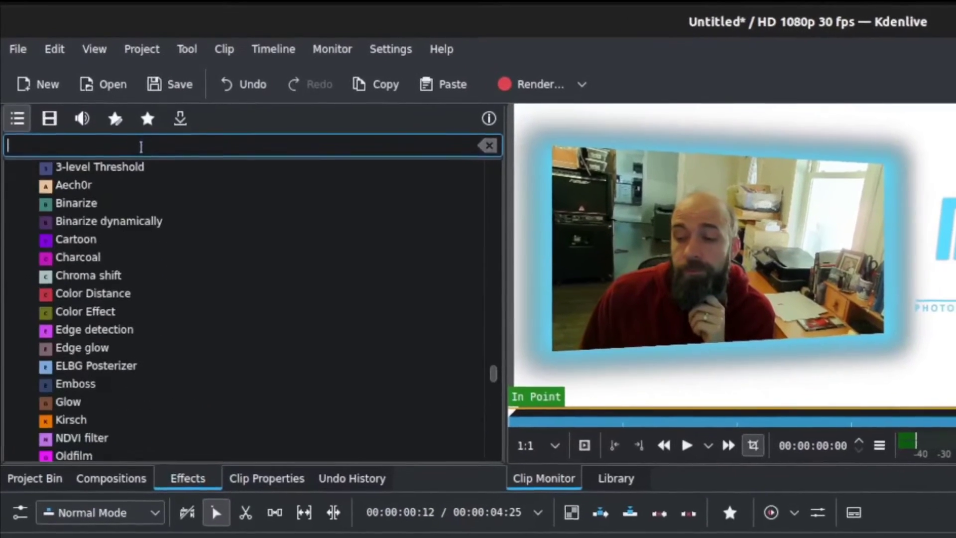
pyautogui.write('trans')
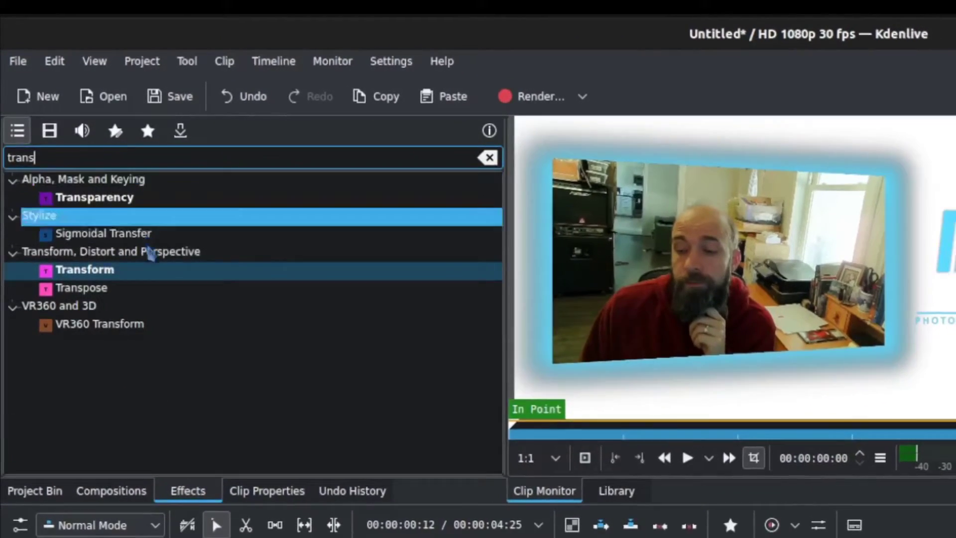
pyautogui.click(96, 260)
# - Apply Transform to the second V1 clip, shrink it to 1338x853, and keyframe rotation to -162°
pyautogui.moveTo(96, 269); pyautogui.dragTo(286, 537)
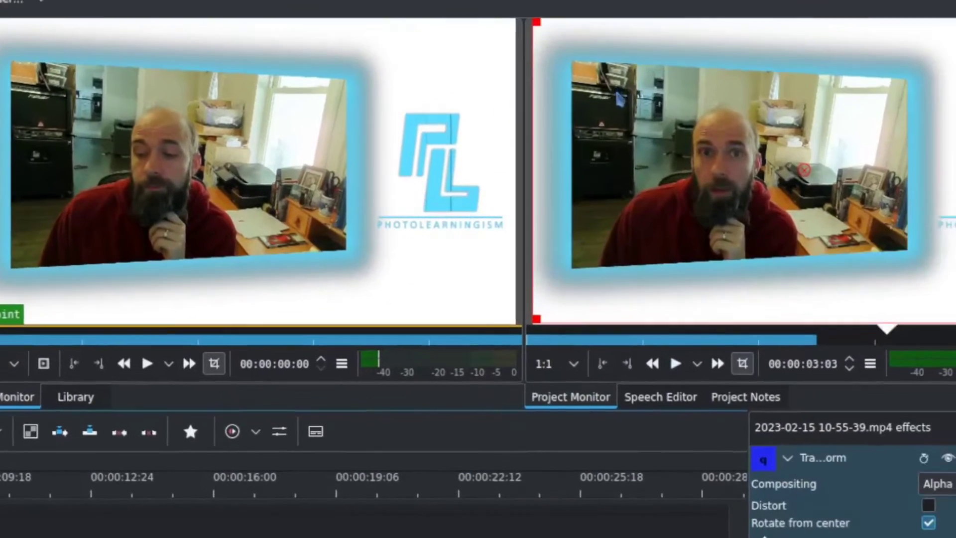
pyautogui.moveTo(537, 23); pyautogui.dragTo(702, 88)
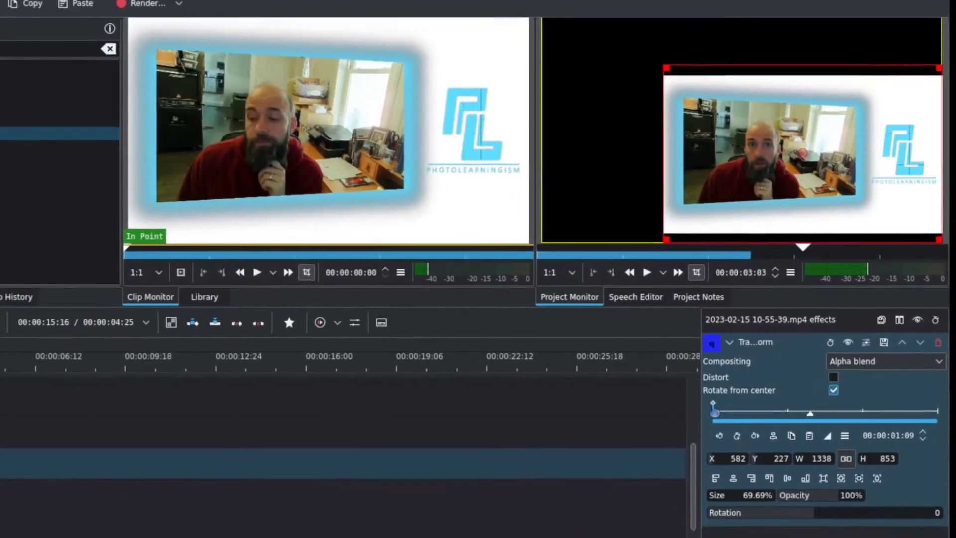
pyautogui.moveTo(817, 513); pyautogui.dragTo(777, 512)
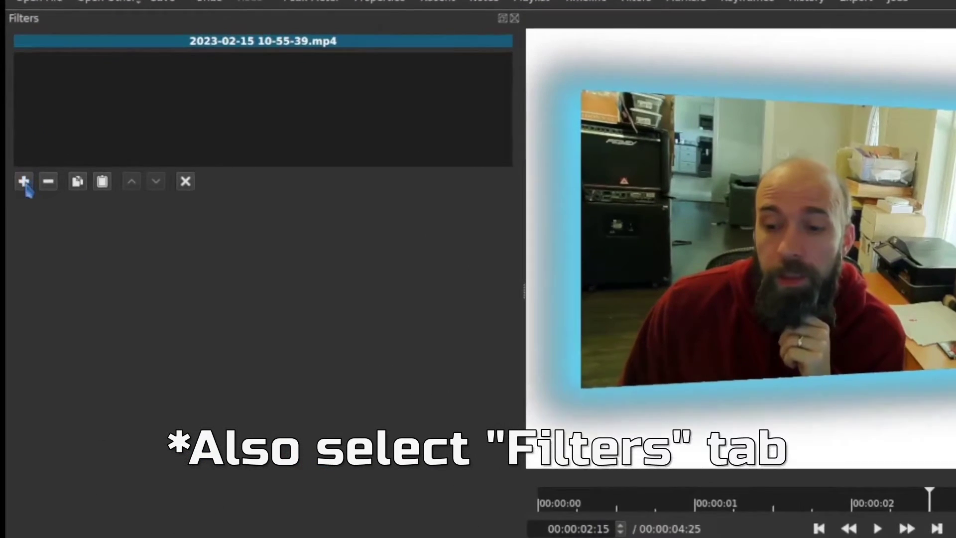
# - Search Shotcut's filters for 'trans' and add Size, Position & Rotate to the clip
pyautogui.click(23, 182)
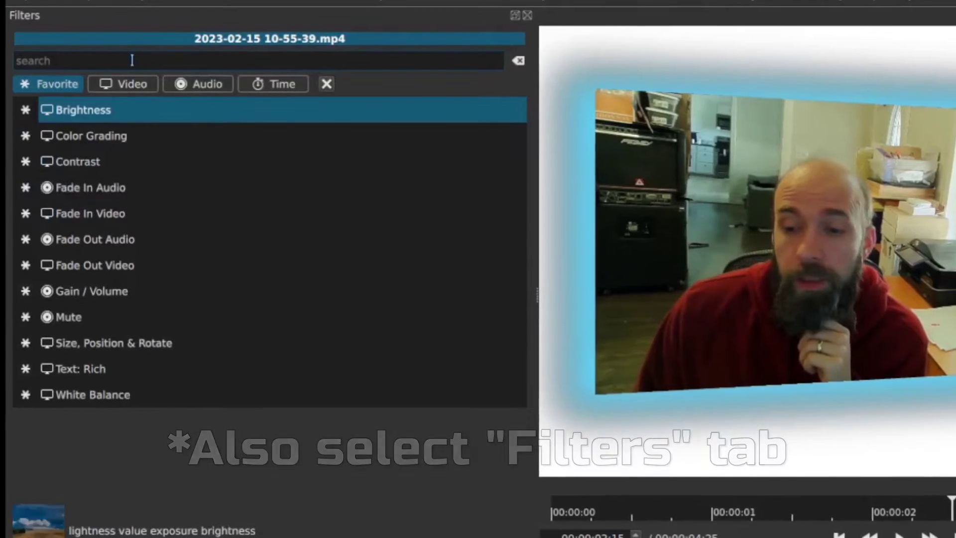
pyautogui.click(132, 60)
pyautogui.write('trans')
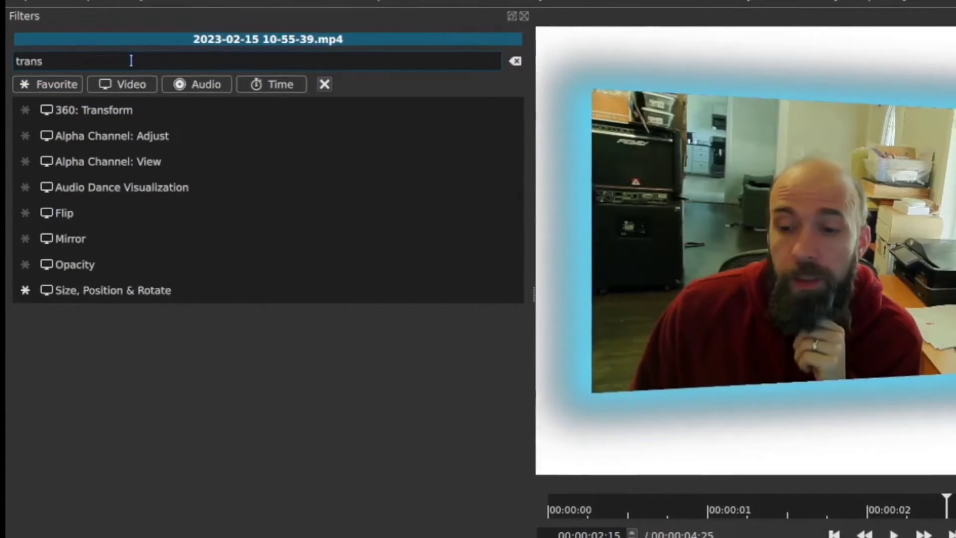
pyautogui.click(106, 297)
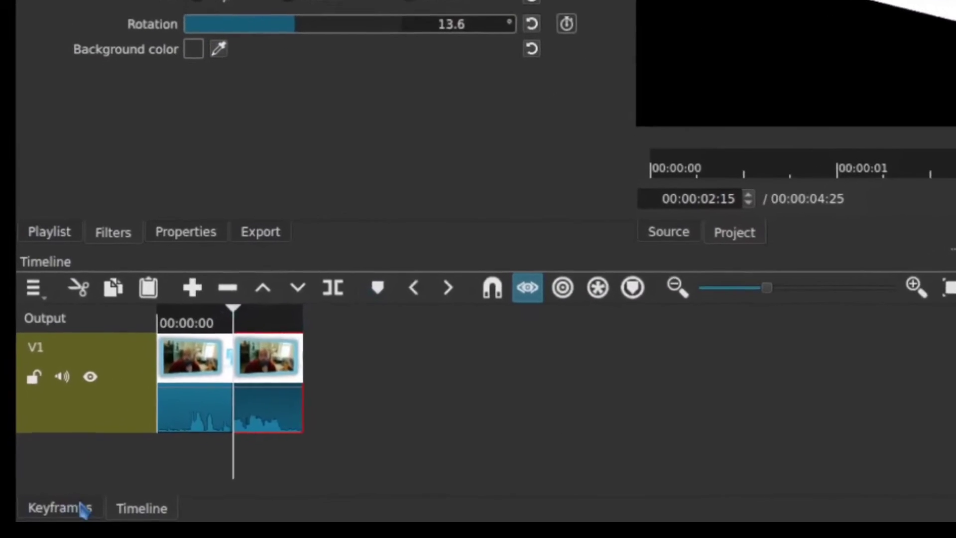
# - Keyframe the filter back to full size with no rotation, and trim its end a few frames
pyautogui.click(75, 512)
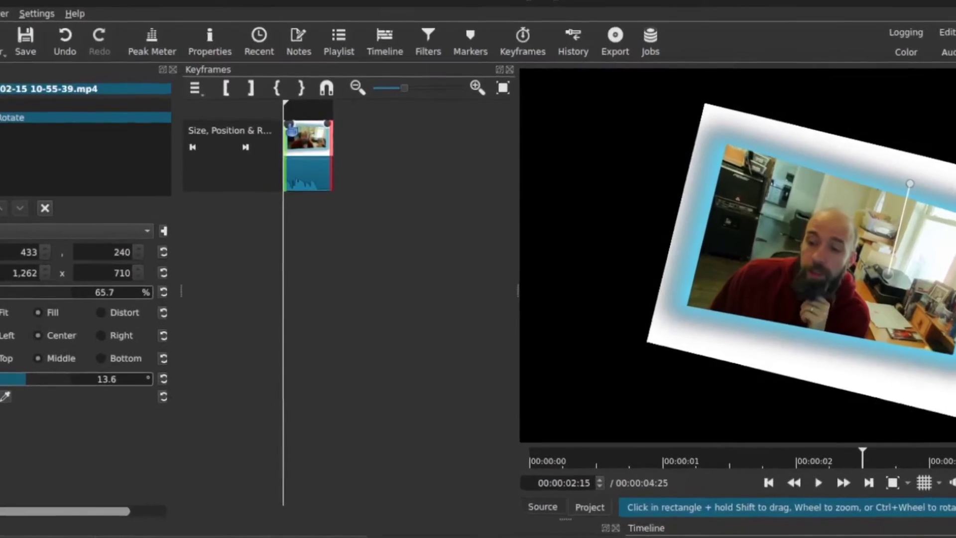
pyautogui.click(292, 105)
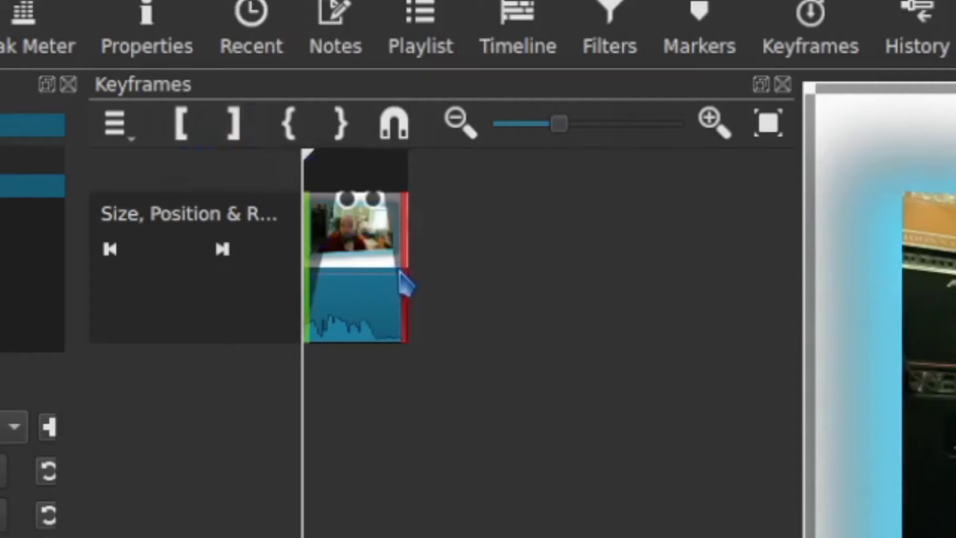
pyautogui.moveTo(406, 284); pyautogui.dragTo(402, 272)
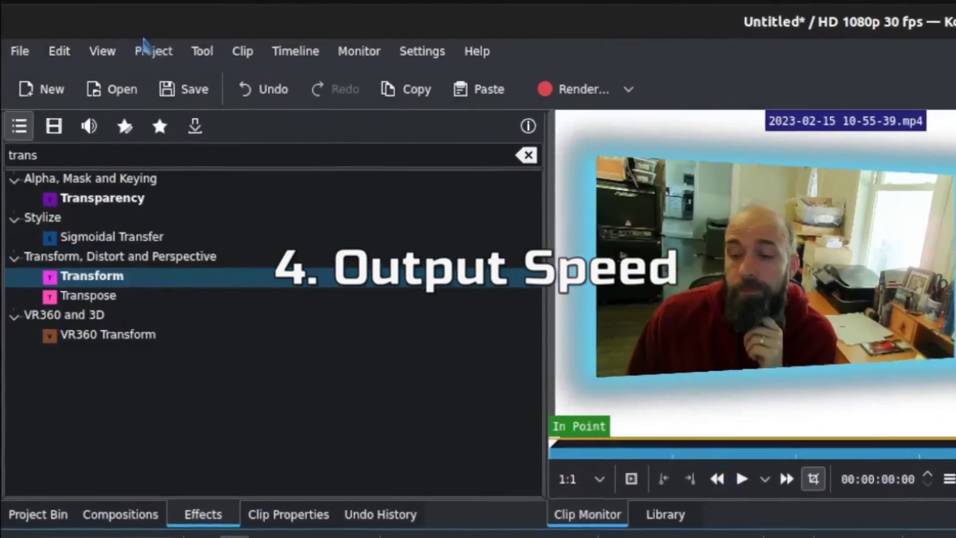
# - Open Project > Render and choose the MP4-H264/AAC_SPEED preset
pyautogui.click(111, 36)
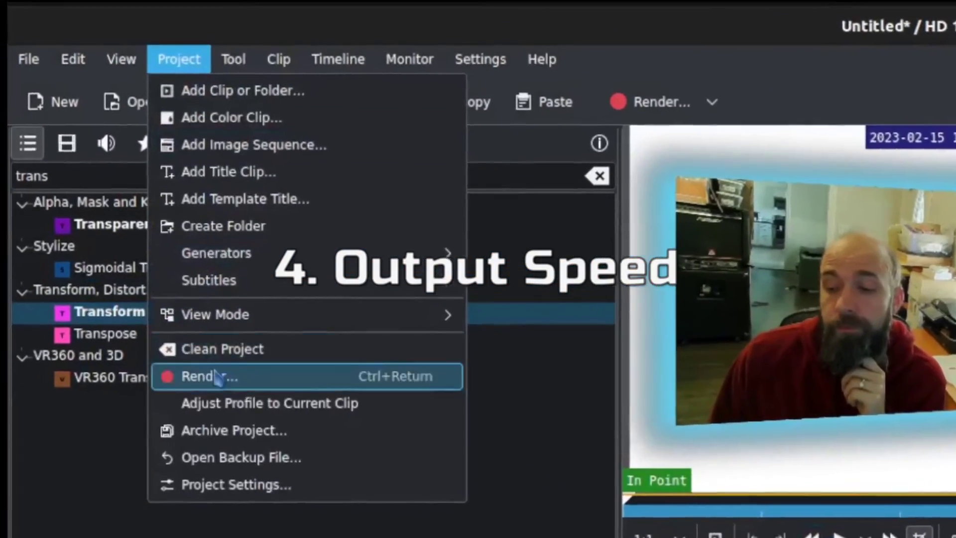
pyautogui.click(197, 362)
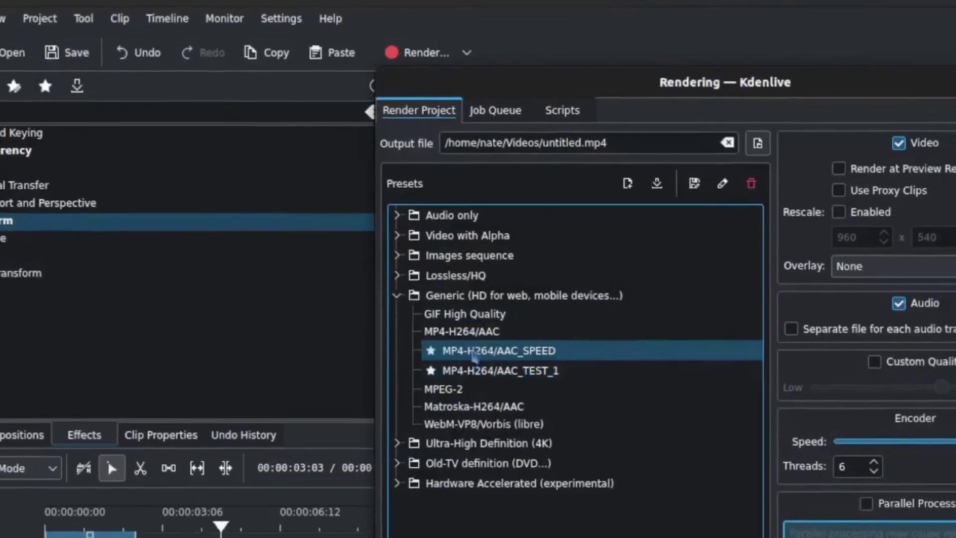
pyautogui.click(613, 449)
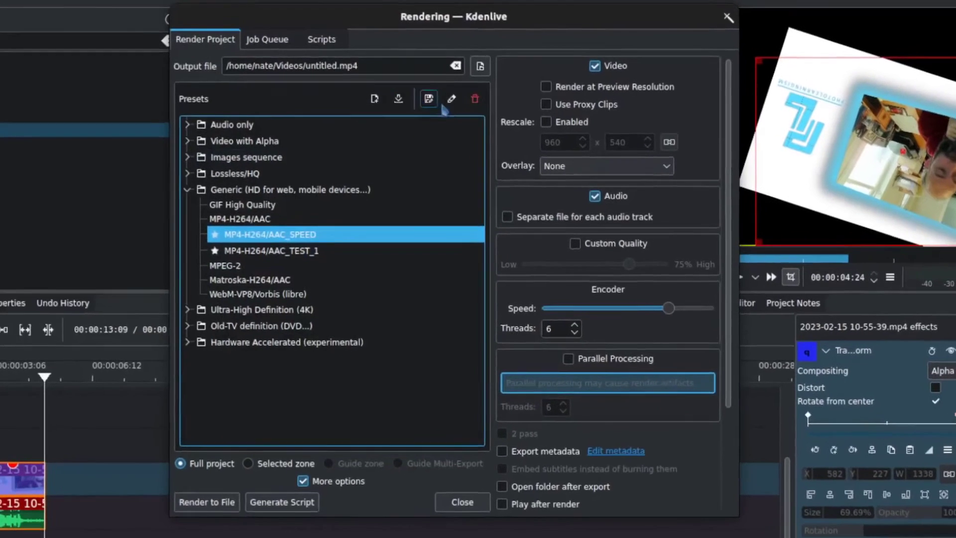
pyautogui.click(443, 125)
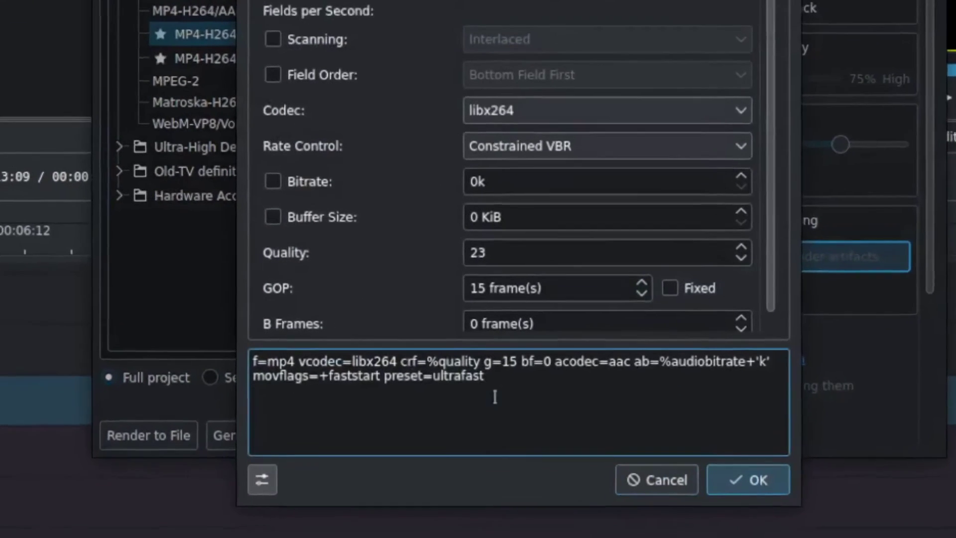
pyautogui.click(388, 404)
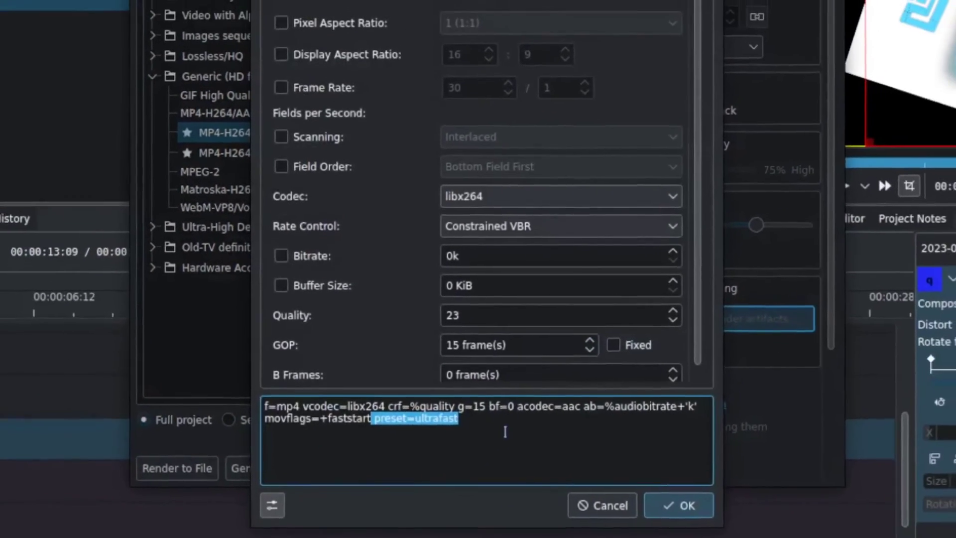
pyautogui.click(394, 421)
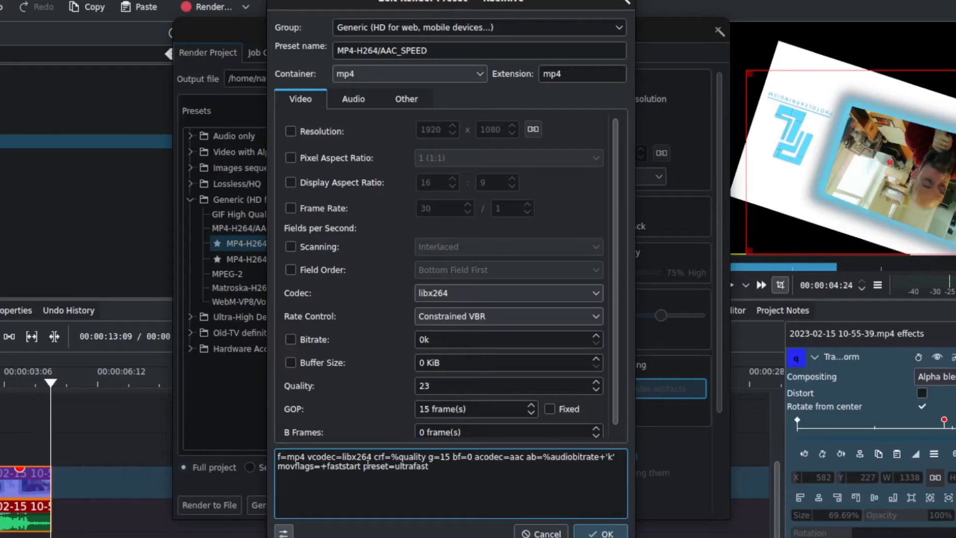
pyautogui.click(433, 477)
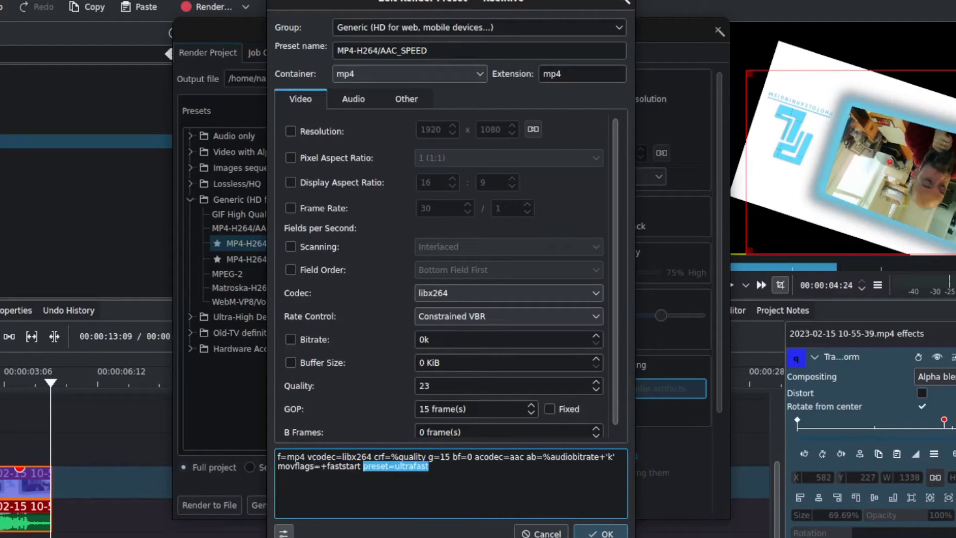
# - Close the preset editor and enable Parallel Processing in the Rendering dialog
pyautogui.click(601, 534)
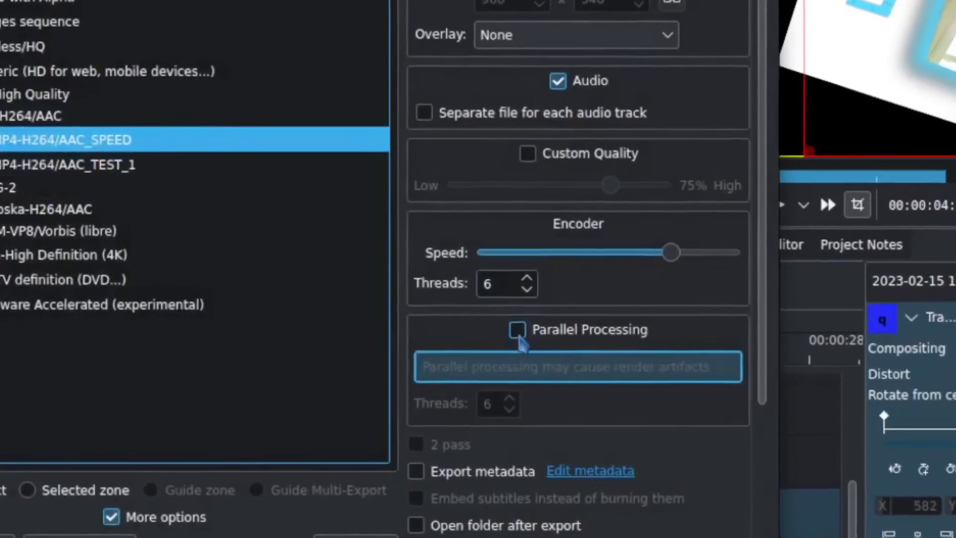
pyautogui.click(518, 331)
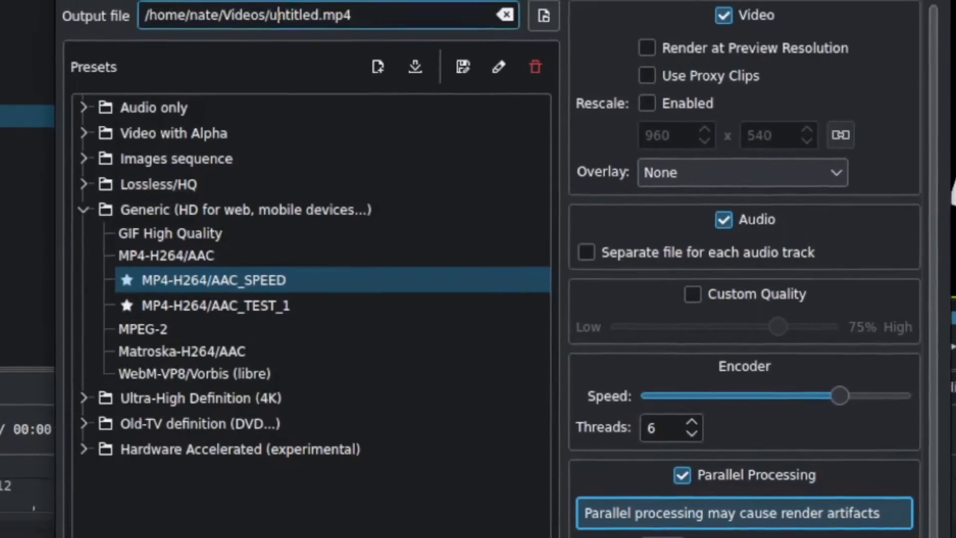
# - Rename the output file to kdenlive_test_1.mp4 and render it to file
pyautogui.press('BackSpace')
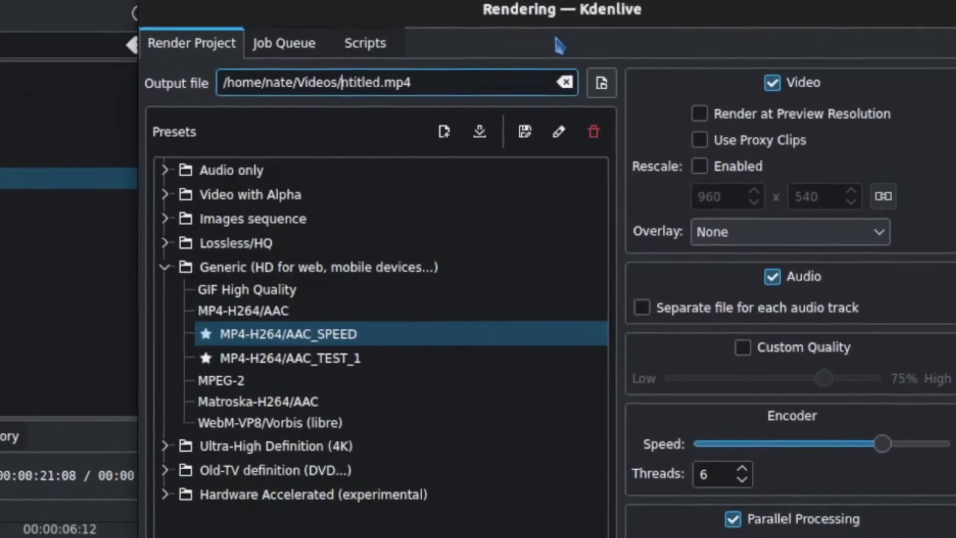
pyautogui.press('Delete')
pyautogui.press('Delete')
pyautogui.press('Delete')
pyautogui.press('Delete')
pyautogui.press('Delete')
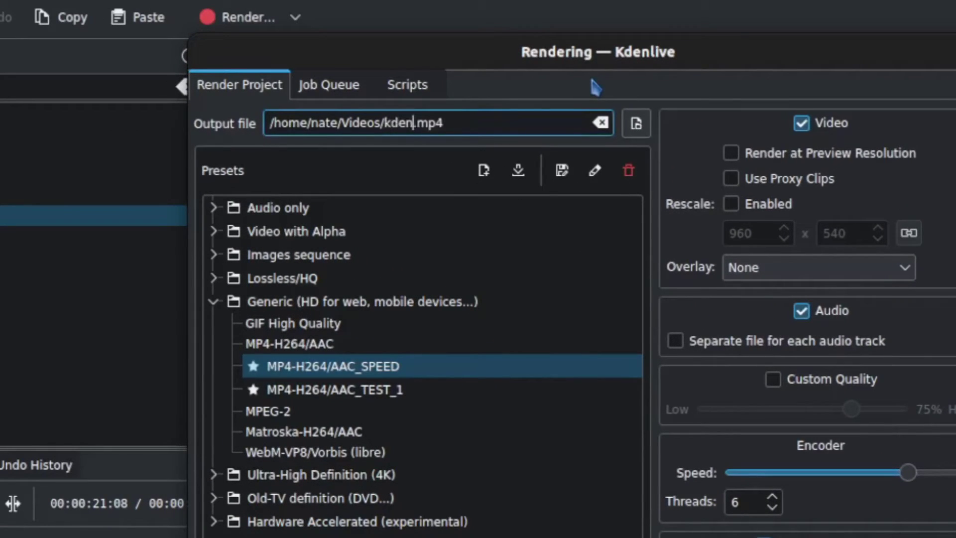
pyautogui.write('kdenlive_test_1')
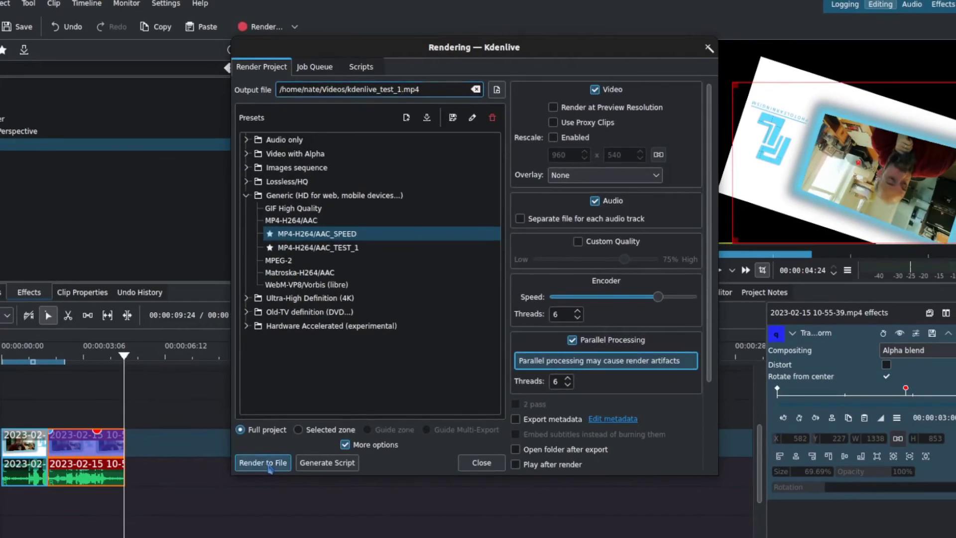
pyautogui.click(249, 537)
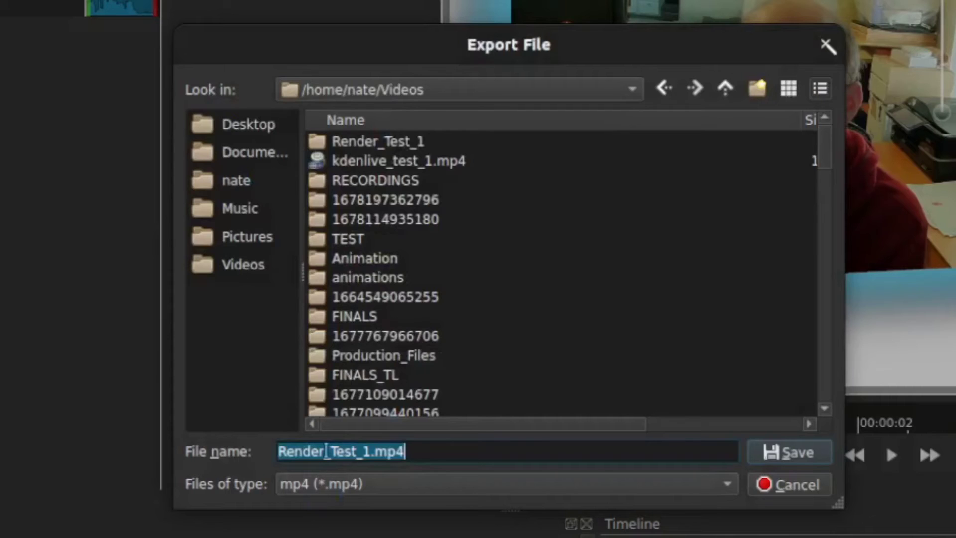
# - Rename the export to Shotcut_Test_1.mp4 and save it to start the export job
pyautogui.click(441, 460)
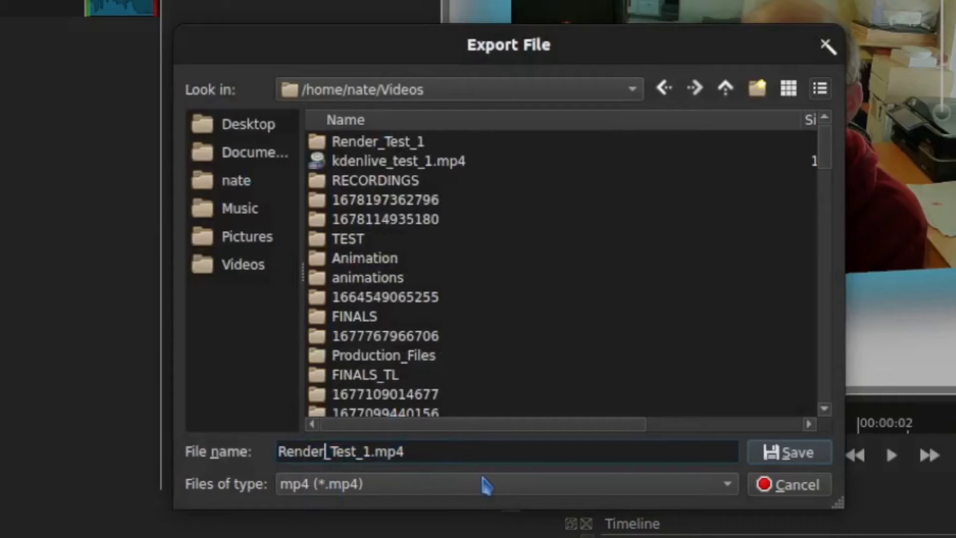
pyautogui.press('BackSpace')
pyautogui.press('BackSpace')
pyautogui.press('BackSpace')
pyautogui.press('BackSpace')
pyautogui.press('BackSpace')
pyautogui.press('BackSpace')
pyautogui.press('BackSpace')
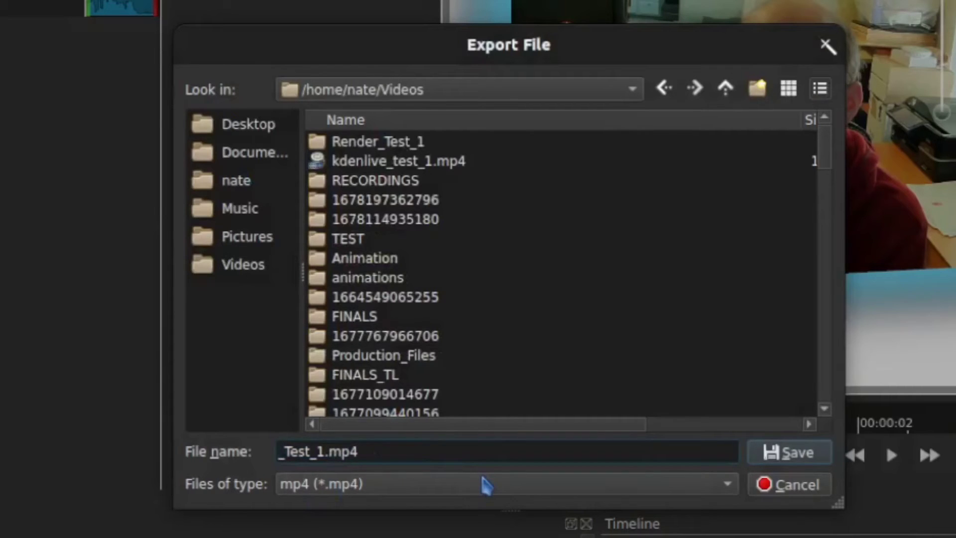
pyautogui.write('Shotcut_')
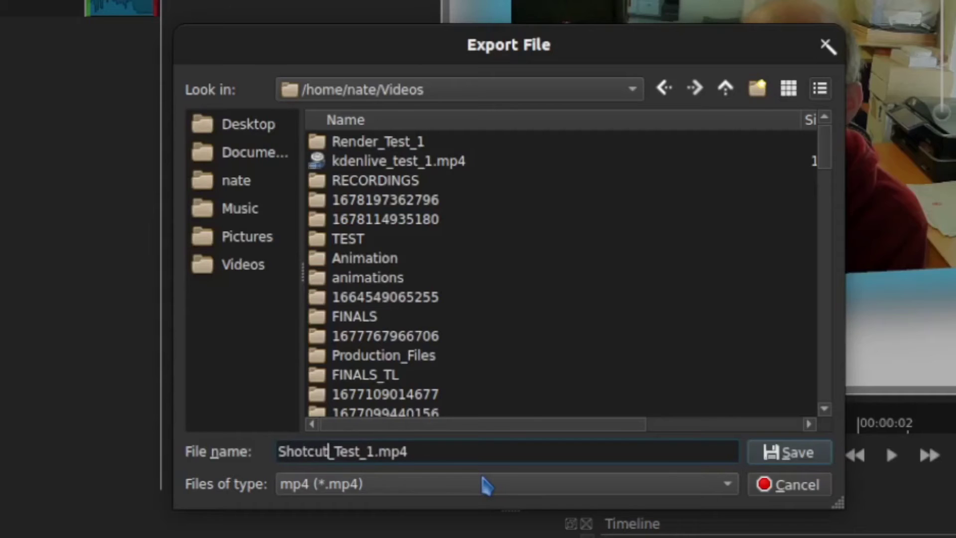
pyautogui.click(791, 451)
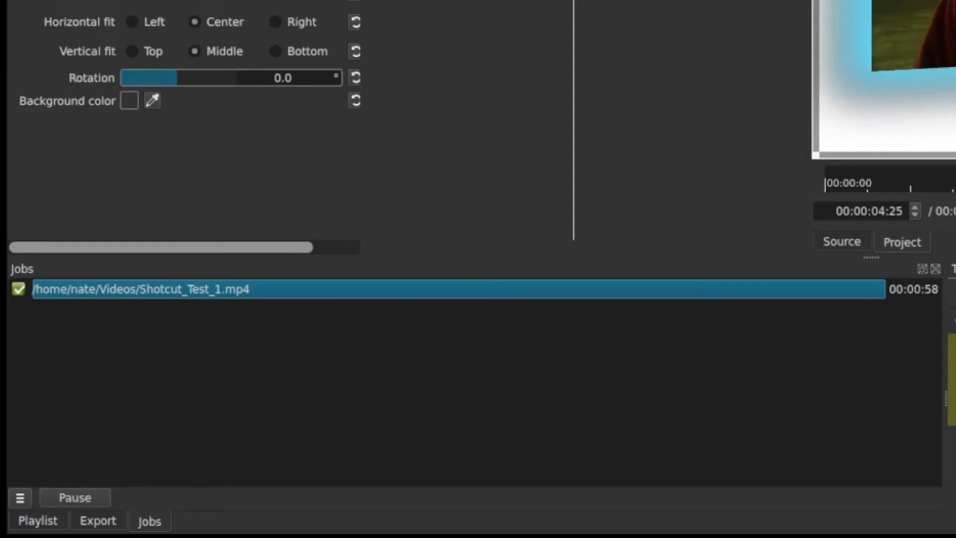
# - Reopen Shotcut's export panel with the Advanced settings shown
pyautogui.hotkey('ctrl', 'e')
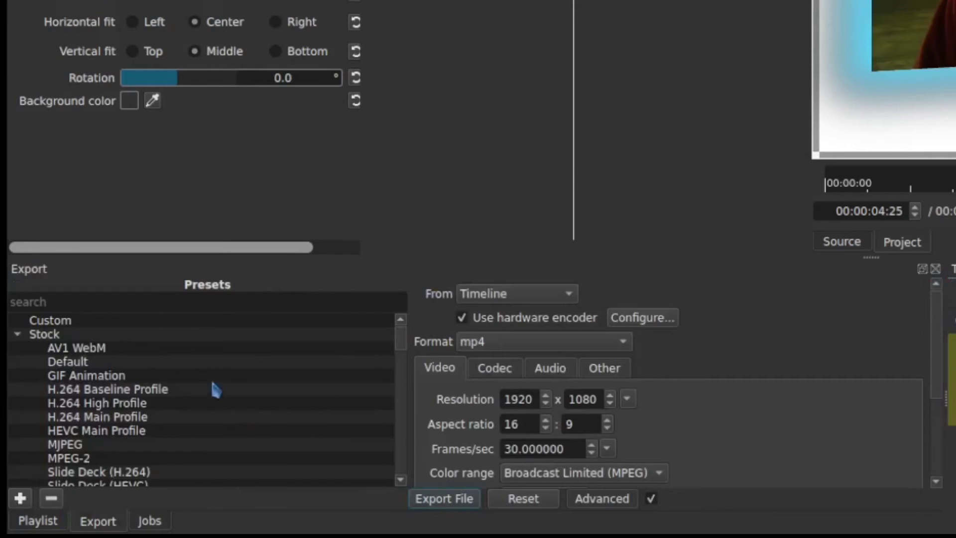
pyautogui.scroll(-3, 695, 428)
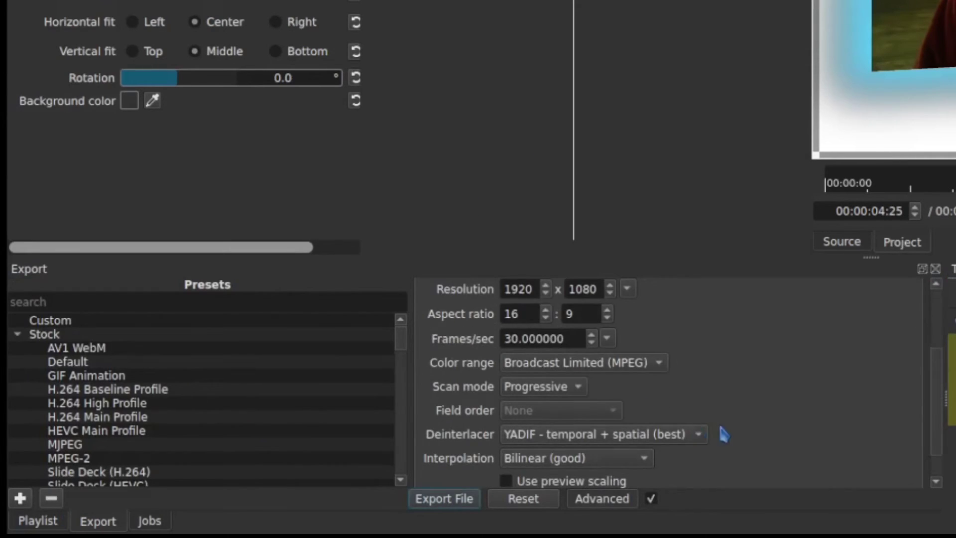
pyautogui.scroll(3, 721, 428)
pyautogui.click(605, 500)
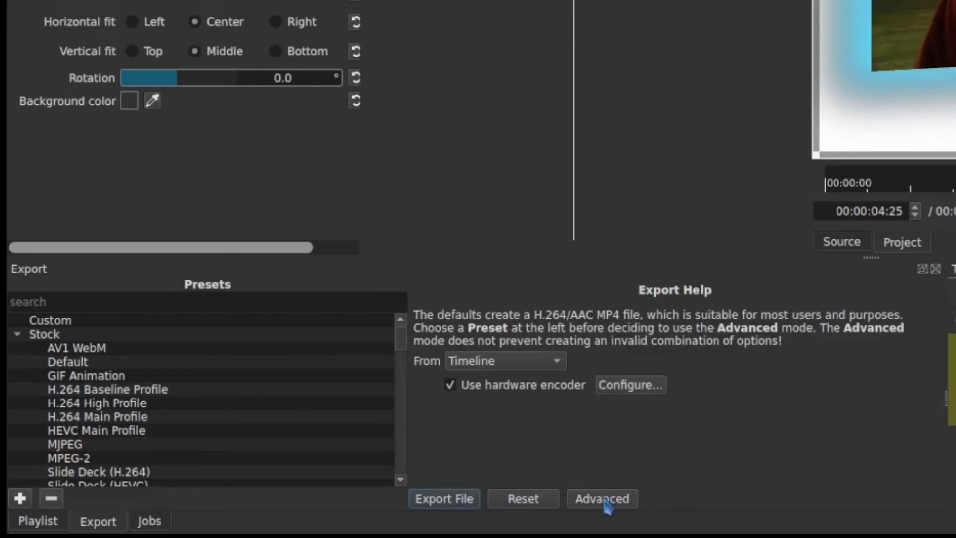
pyautogui.click(622, 498)
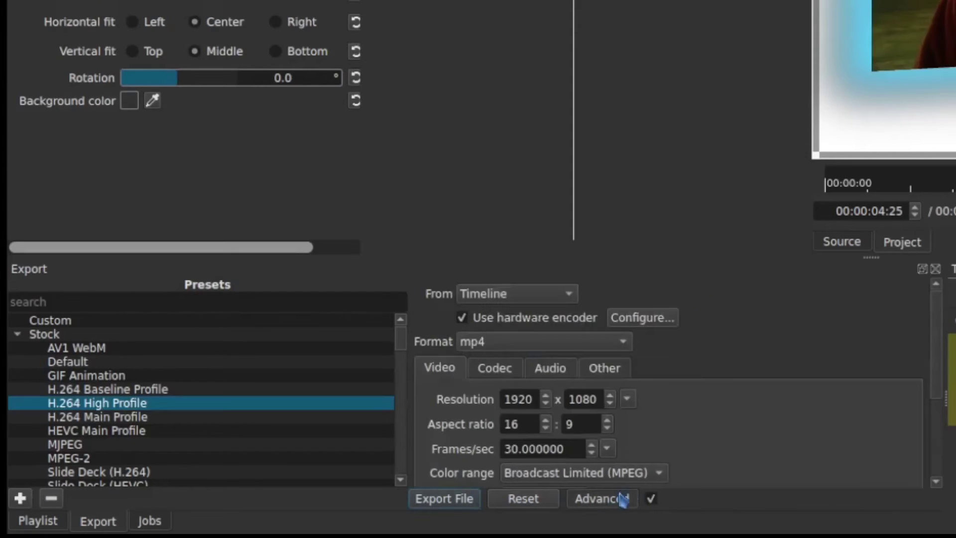
pyautogui.scroll(-3, 803, 456)
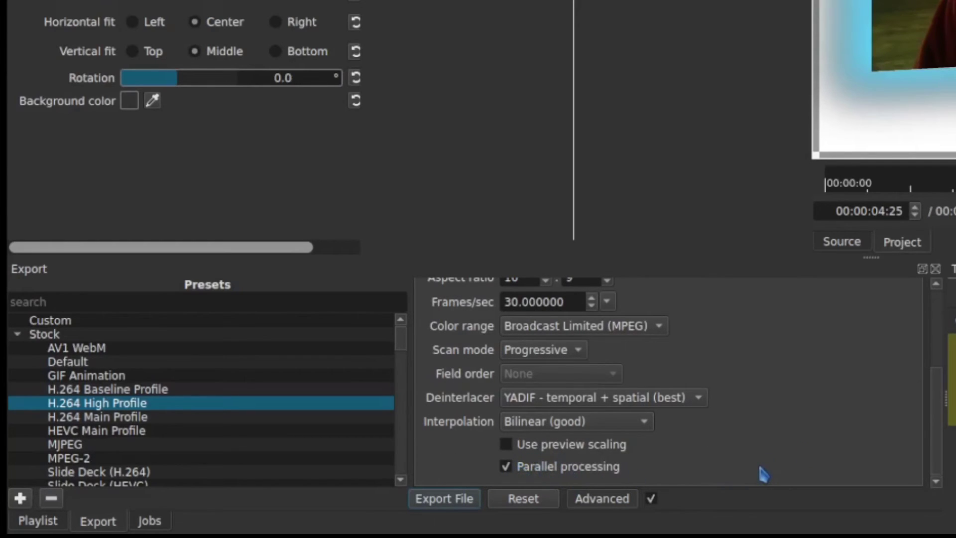
pyautogui.scroll(2, 765, 474)
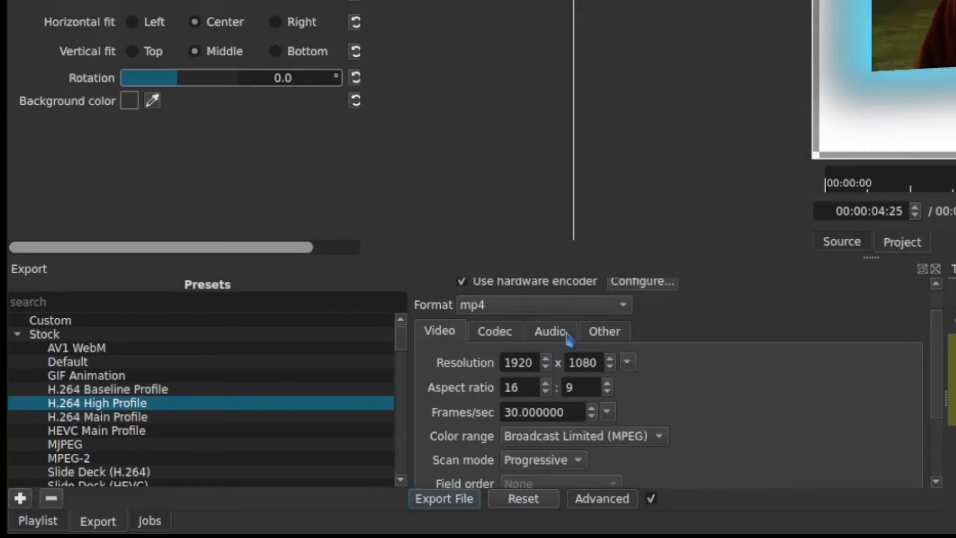
# - Change the encoder option preset=medium to preset=ultrafast in the Other options
pyautogui.click(518, 332)
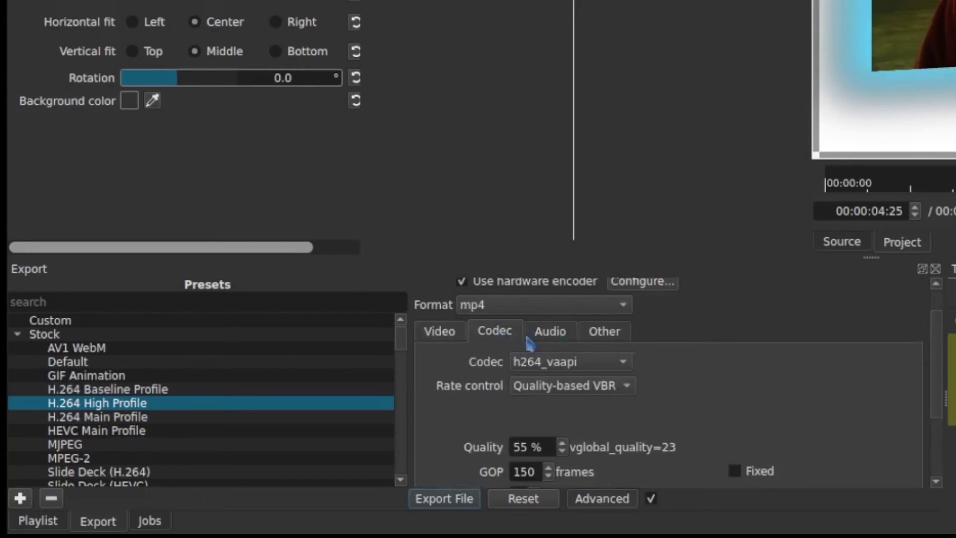
pyautogui.click(611, 341)
pyautogui.scroll(-3, 711, 439)
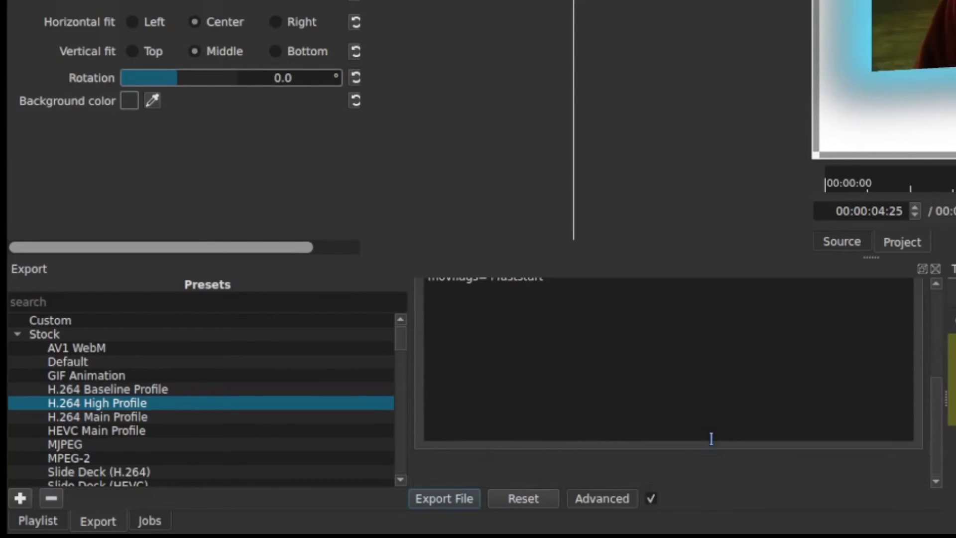
pyautogui.scroll(2, 711, 439)
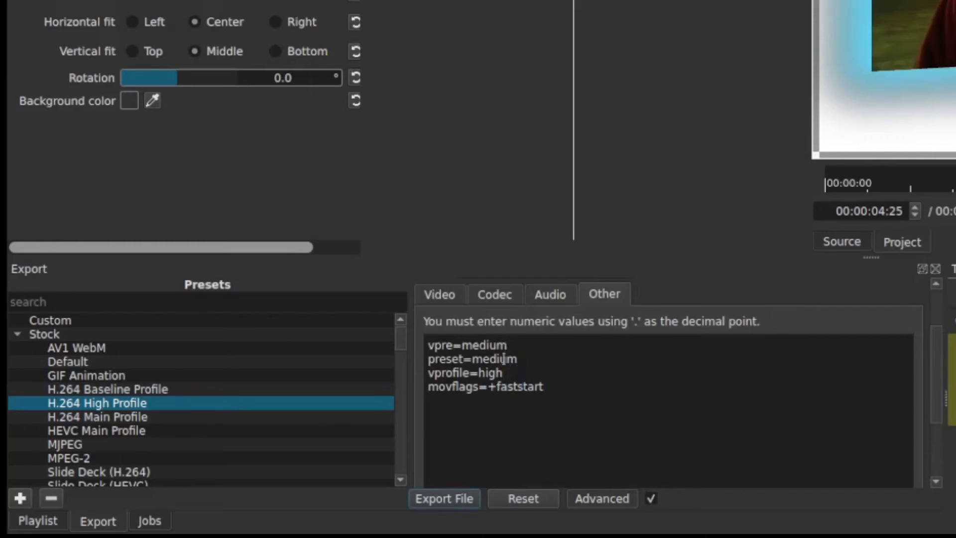
pyautogui.moveTo(471, 359); pyautogui.dragTo(543, 361)
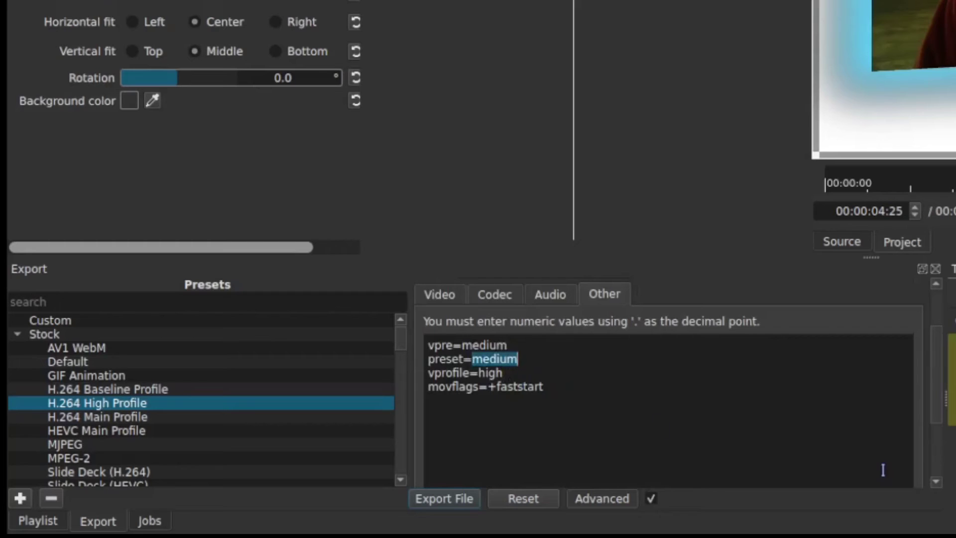
pyautogui.write('ult')
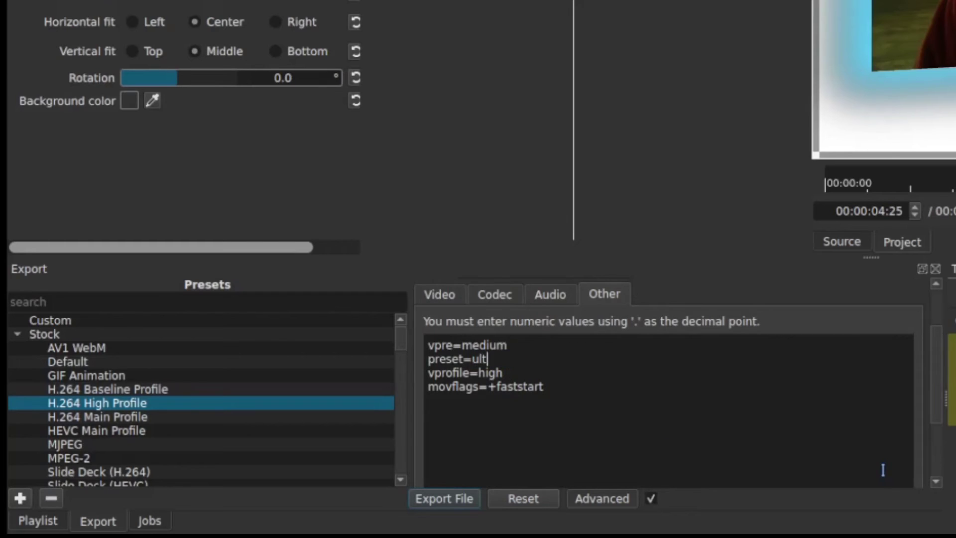
pyautogui.write('rafast')
pyautogui.click(440, 295)
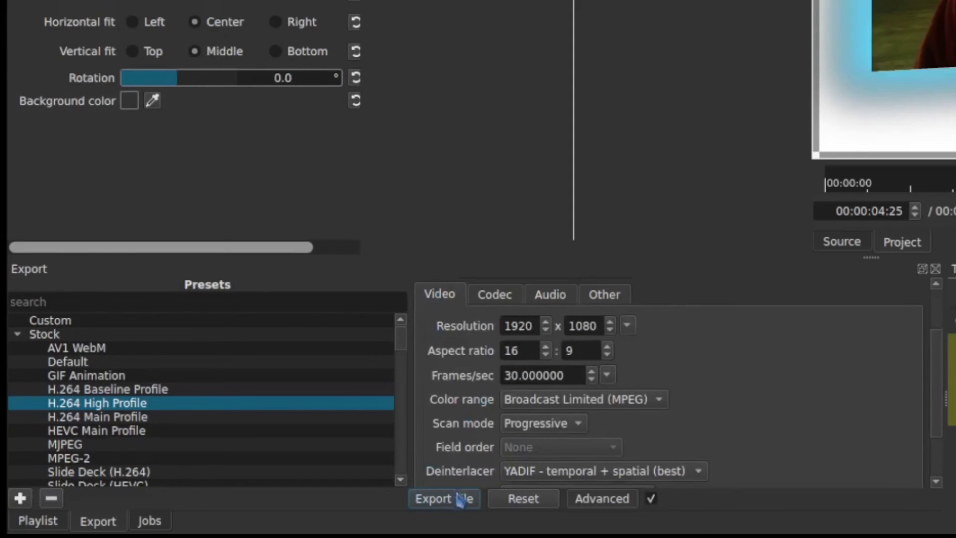
# - Export the timeline as Shotcut_Test_2.mp4 and start the render
pyautogui.scroll(-2, 746, 438)
pyautogui.scroll(-1, 746, 439)
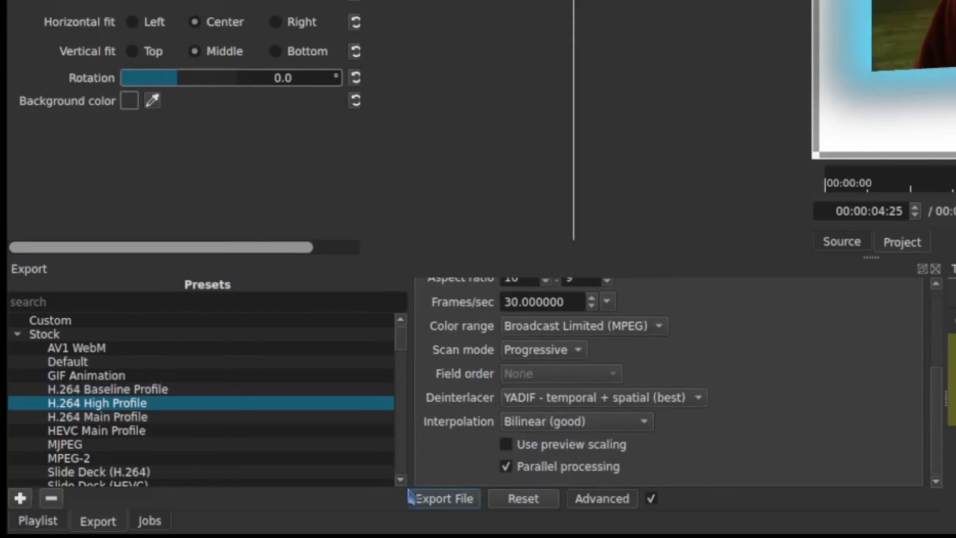
pyautogui.click(438, 500)
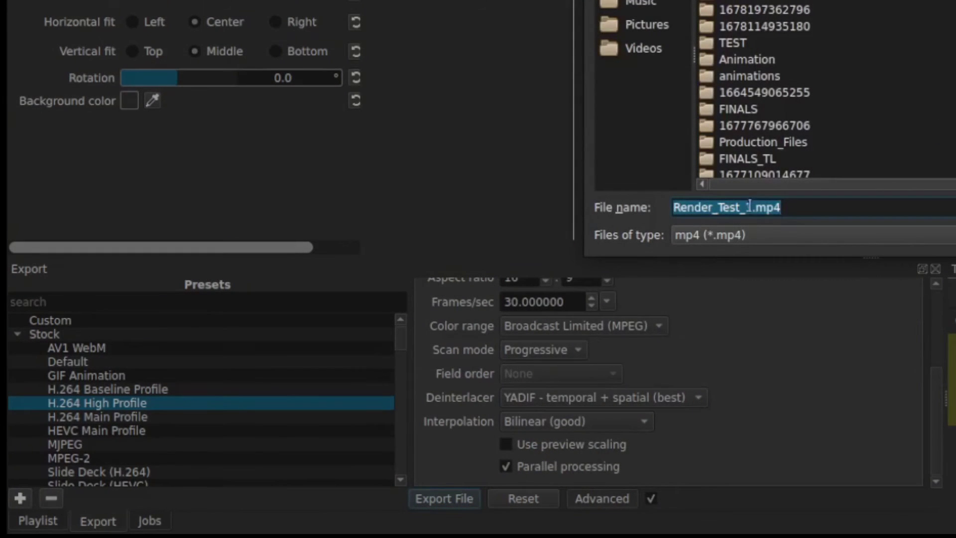
pyautogui.click(703, 208)
pyautogui.press('BackSpace')
pyautogui.press('BackSpace')
pyautogui.press('BackSpace')
pyautogui.press('BackSpace')
pyautogui.press('BackSpace')
pyautogui.press('BackSpace')
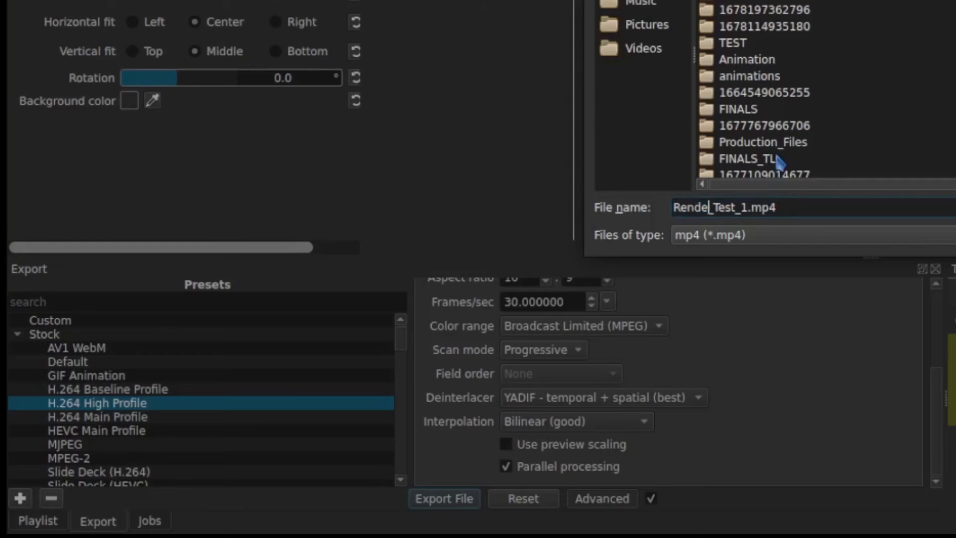
pyautogui.write('Shotcut')
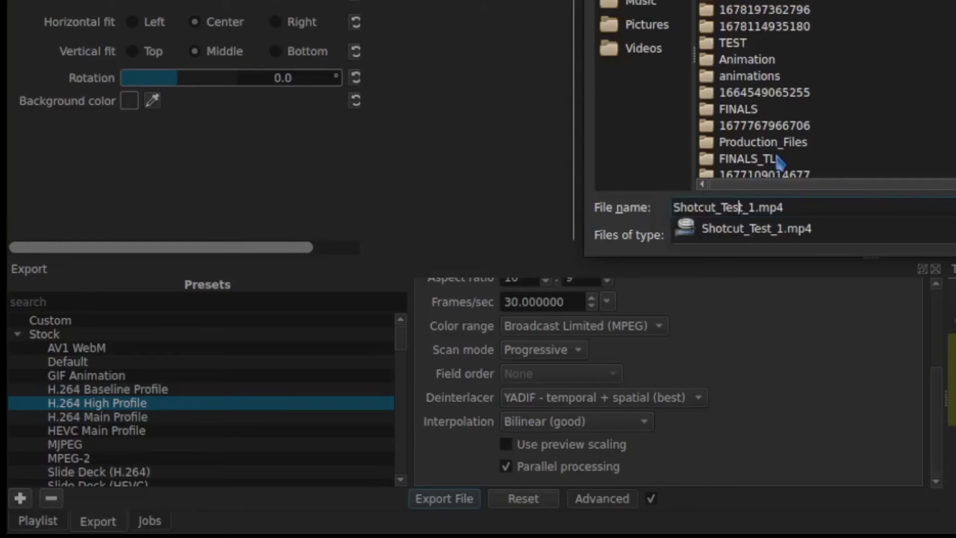
pyautogui.press('Right')
pyautogui.press('Delete')
pyautogui.write('2')
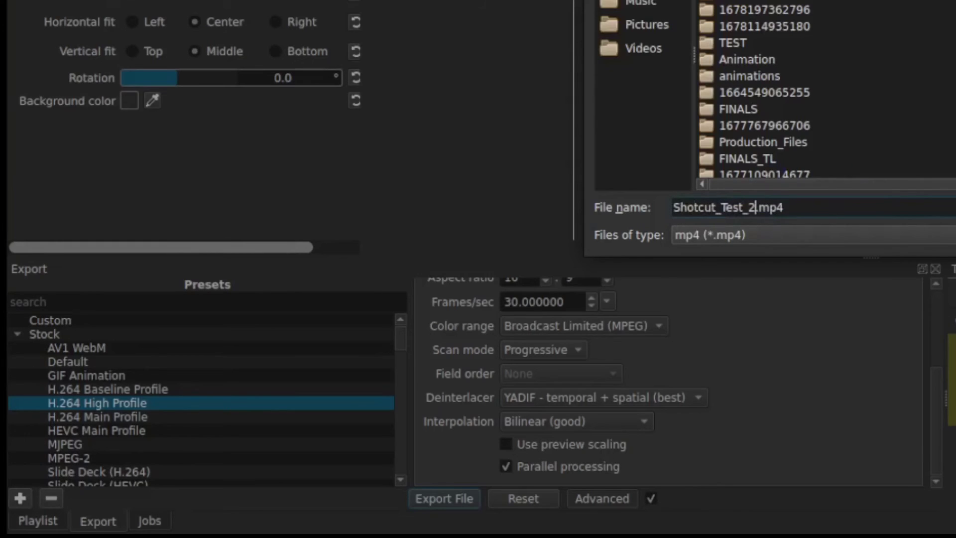
pyautogui.press('Return')
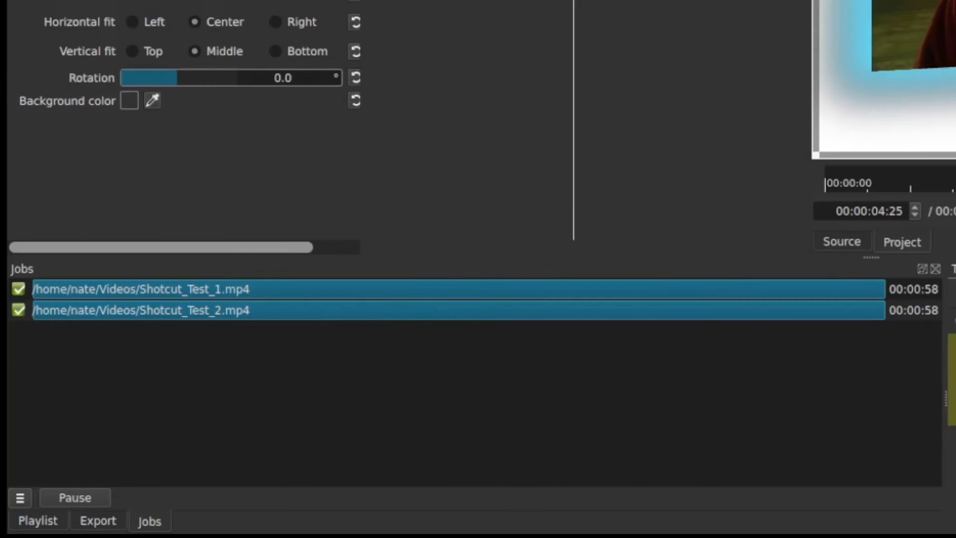
# - Turn off Use hardware encoder in Shotcut's export settings
pyautogui.hotkey('ctrl', 'e')
pyautogui.scroll(3, 776, 438)
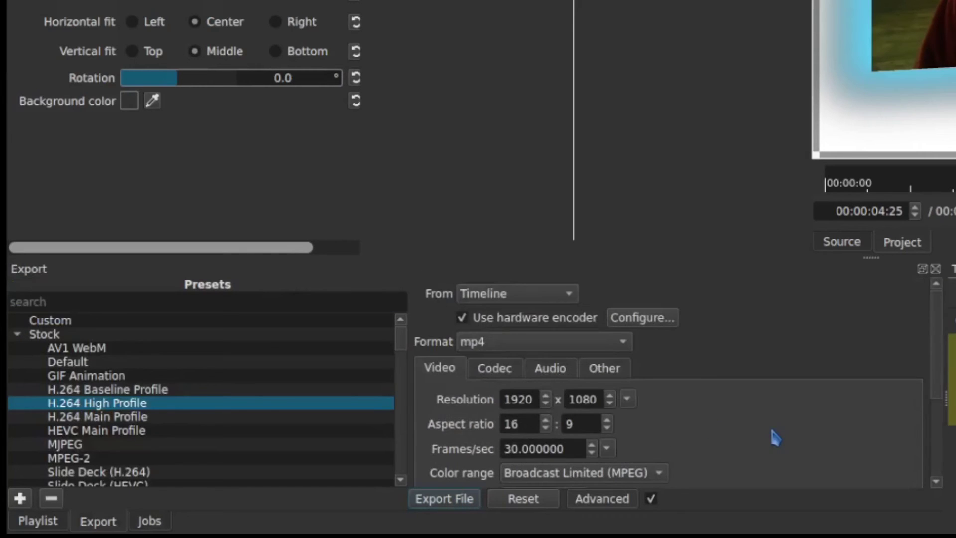
pyautogui.click(462, 318)
pyautogui.scroll(-5, 797, 417)
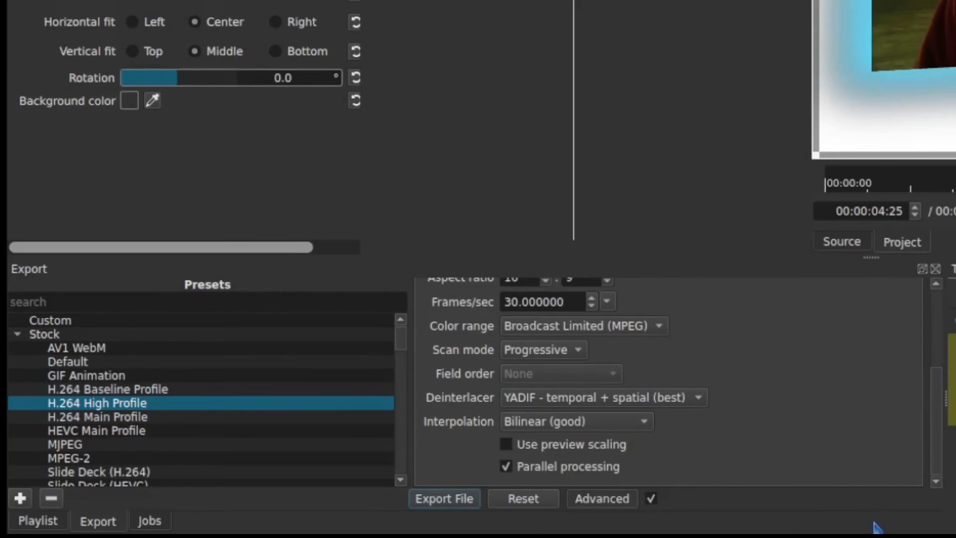
# - Export as Shotcut_Test_3.mp4, permanently dismissing the low disk space warning
pyautogui.click(425, 505)
pyautogui.moveTo(708, 207); pyautogui.dragTo(616, 187)
pyautogui.press('BackSpace')
pyautogui.write('Shotcud')
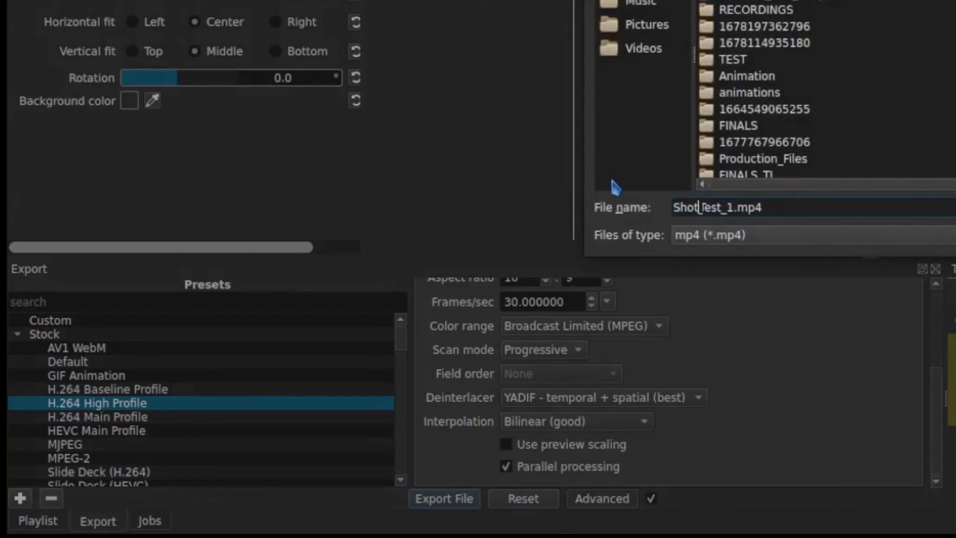
pyautogui.press('BackSpace')
pyautogui.write('t')
pyautogui.press('BackSpace')
pyautogui.write('t_')
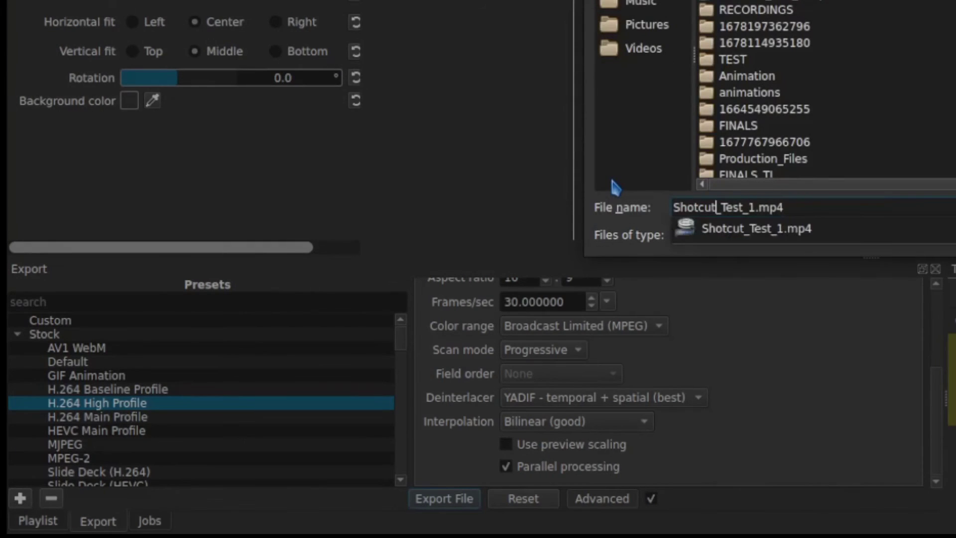
pyautogui.press('Return')
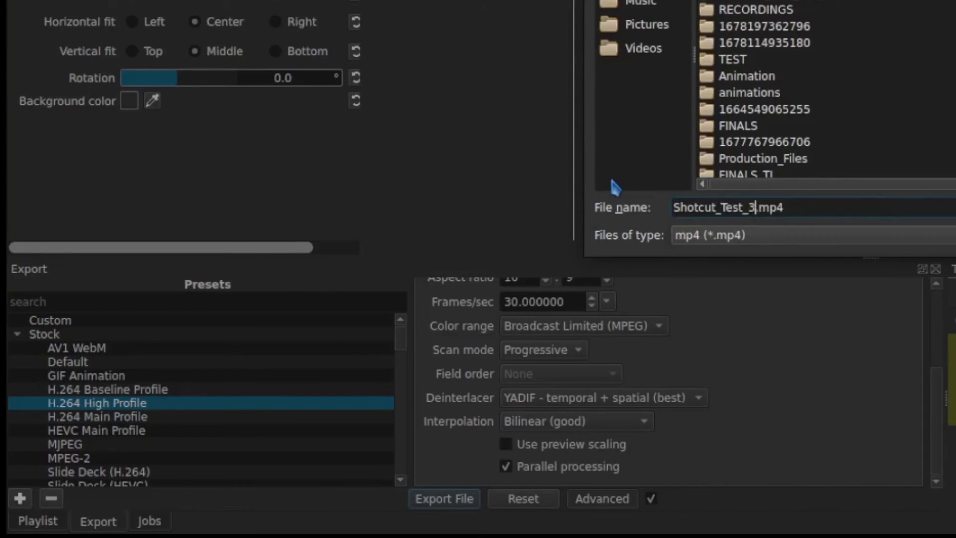
pyautogui.press('Return')
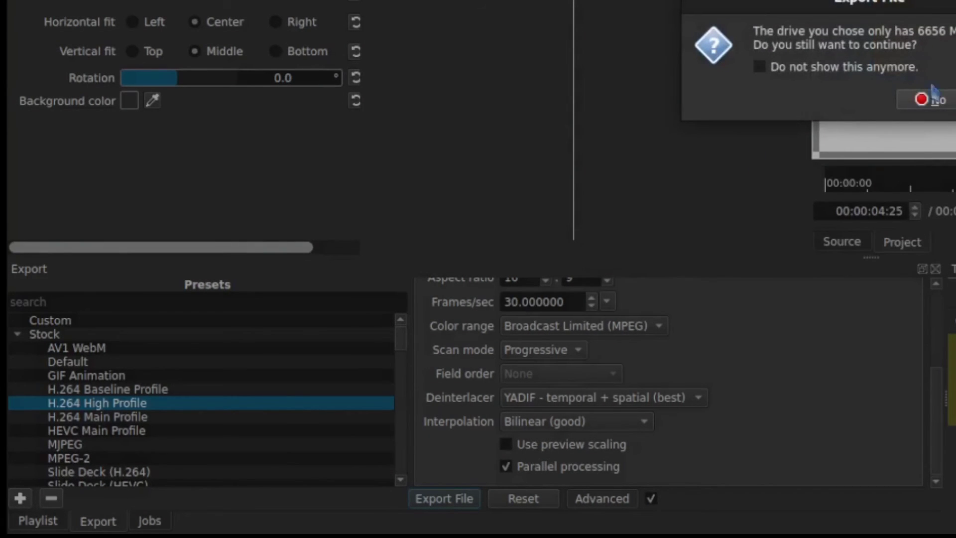
pyautogui.click(859, 72)
pyautogui.press('Return')
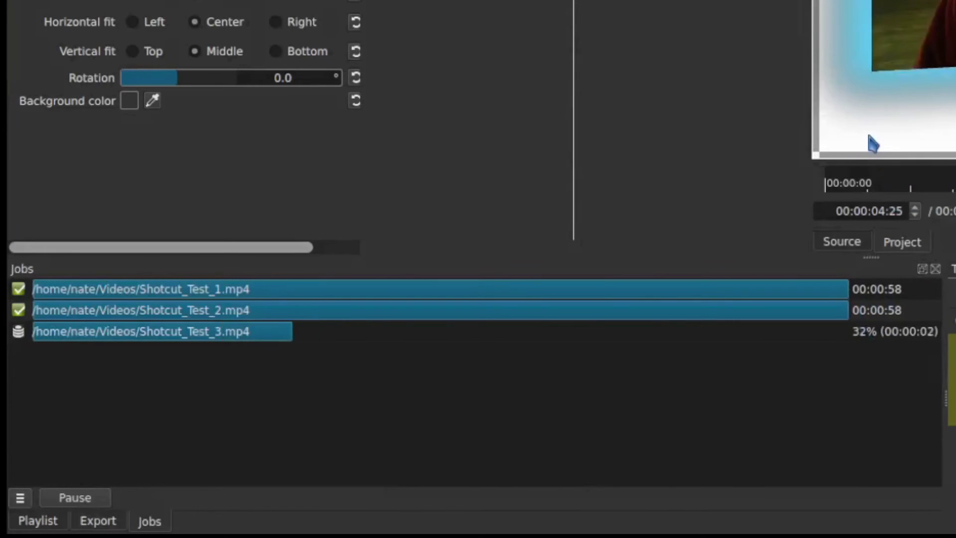